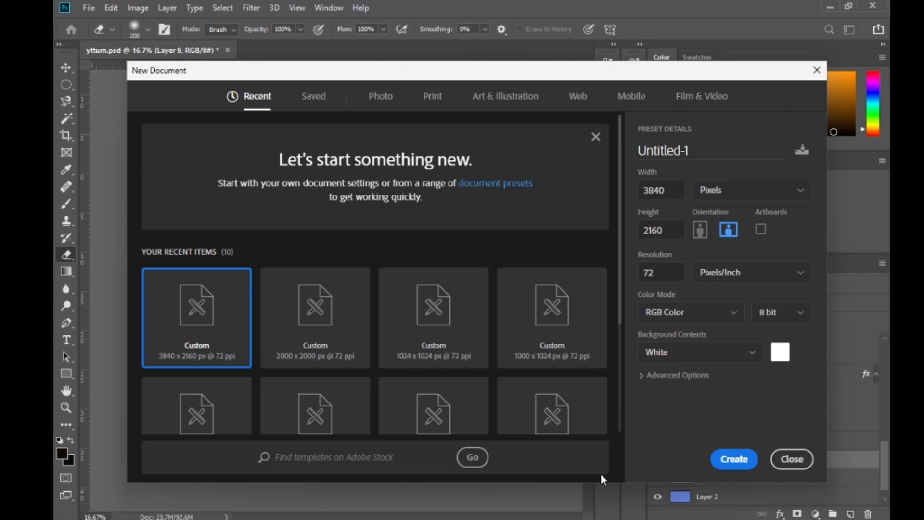
- Create a 3840 x 2160 px white RGB document at 72 ppi and open IMG20220818134932.jpg and XrU-y9jp6CQ-HD.jpg
left_click(741, 460)
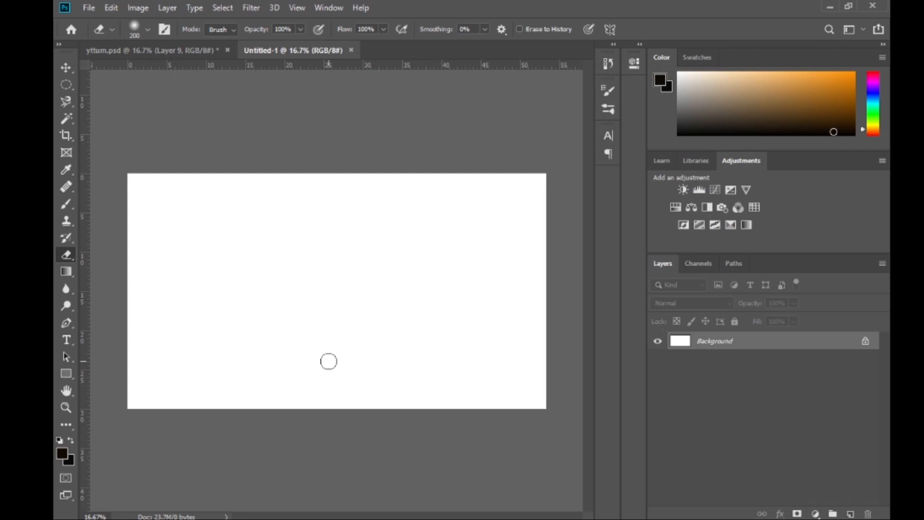
key("v")
left_click(89, 7)
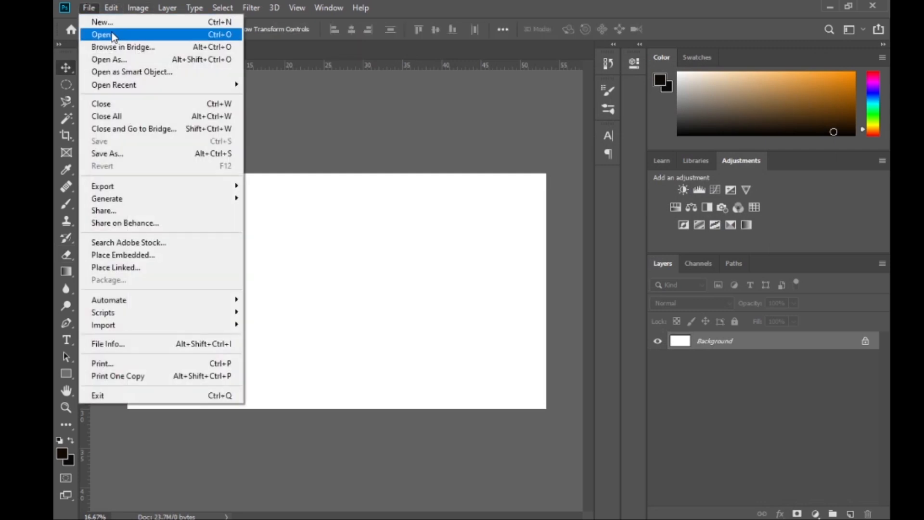
left_click(112, 34)
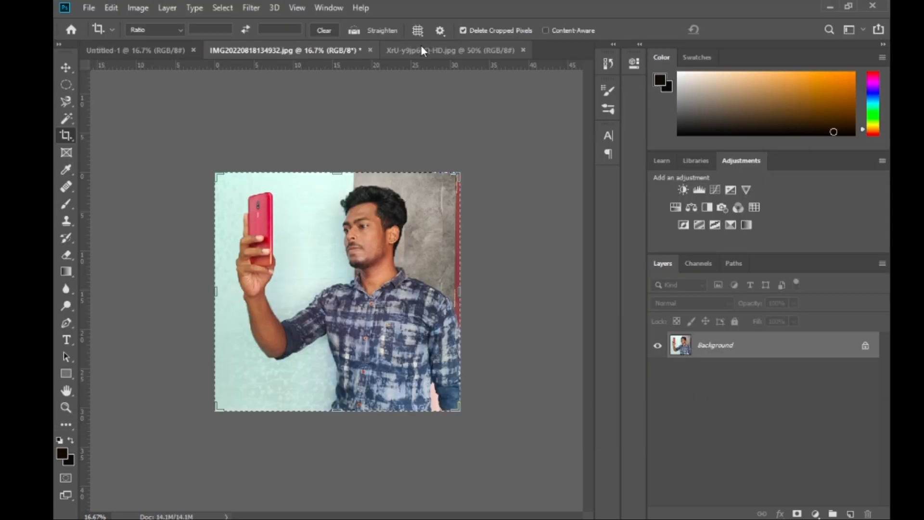
- Move the night street photo into the Untitled-1 document and scale it to fill the whole canvas
left_click(420, 46)
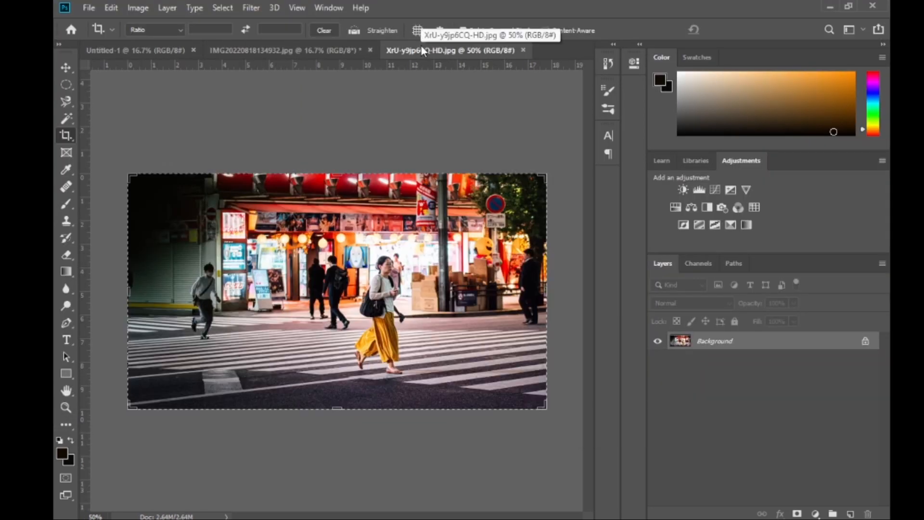
key("v")
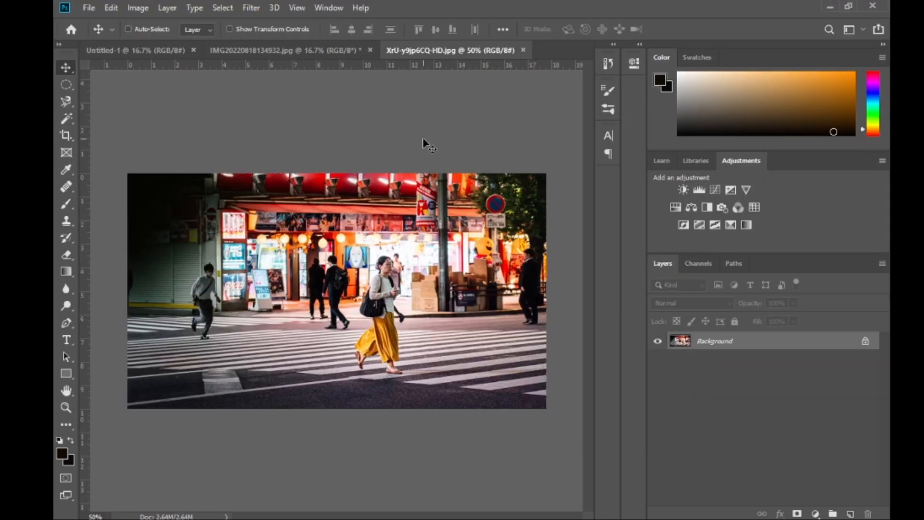
left_click(135, 50)
left_click_drag(153, 103, 310, 311)
key("ctrl+t")
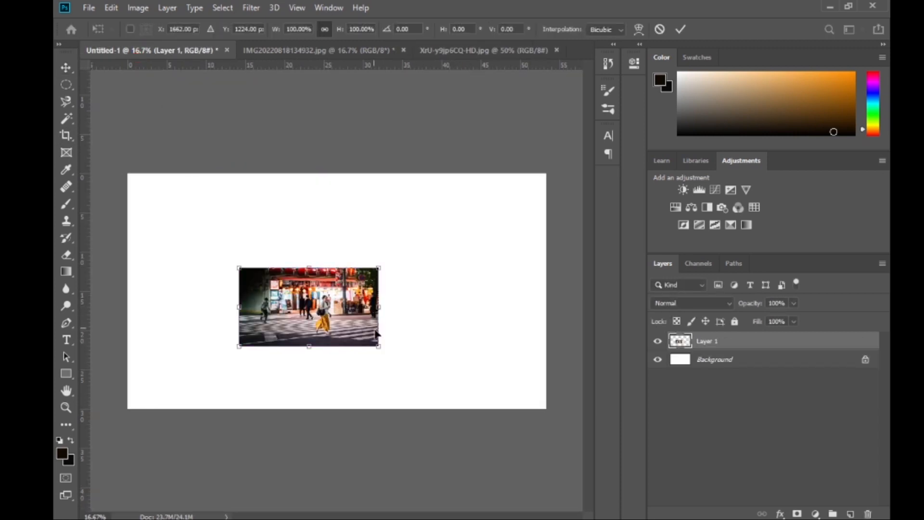
left_click_drag(378, 347, 574, 435)
mouse_move(513, 402)
left_mouse_down()
mouse_move(514, 386)
mouse_move(494, 373)
left_mouse_up()
key("Return")
- Lasso the woman in the yellow trousers and remove her with a Content-Aware fill, then clear the selection
key("l")
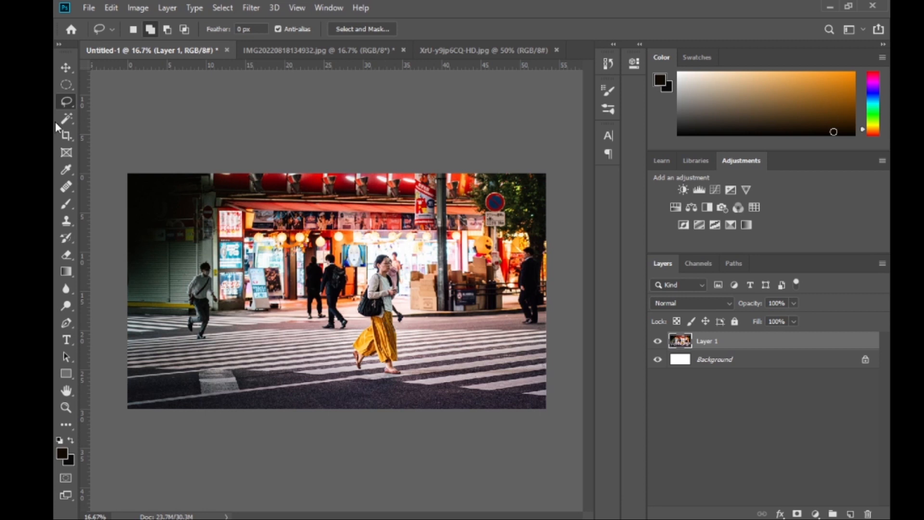
mouse_move(376, 249)
left_mouse_down()
mouse_move(360, 271)
mouse_move(340, 357)
mouse_move(347, 381)
mouse_move(378, 390)
mouse_move(416, 381)
mouse_move(425, 310)
mouse_move(409, 265)
mouse_move(396, 248)
mouse_move(375, 248)
left_mouse_up()
right_click(384, 281)
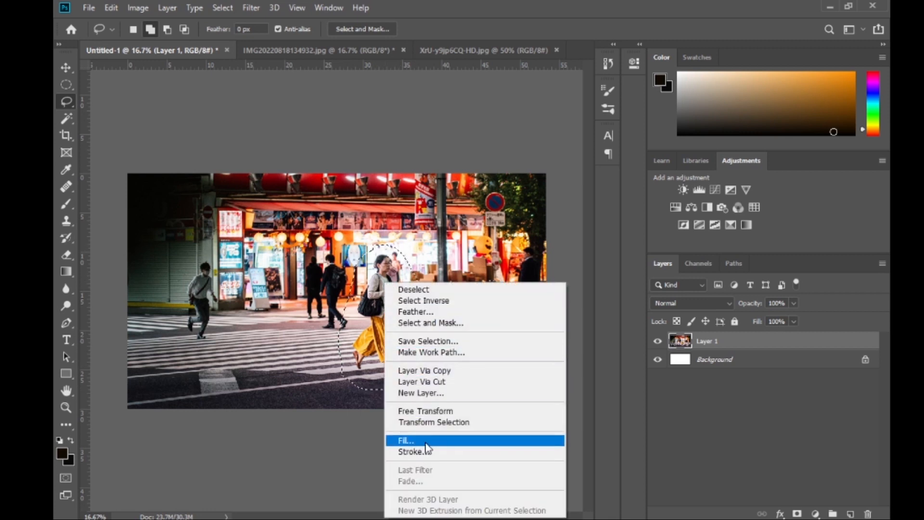
left_click(416, 440)
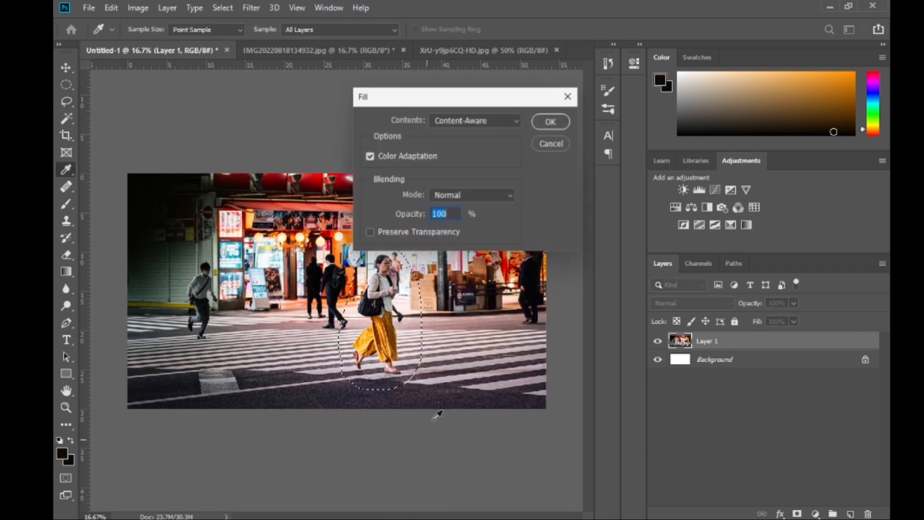
left_click(553, 121)
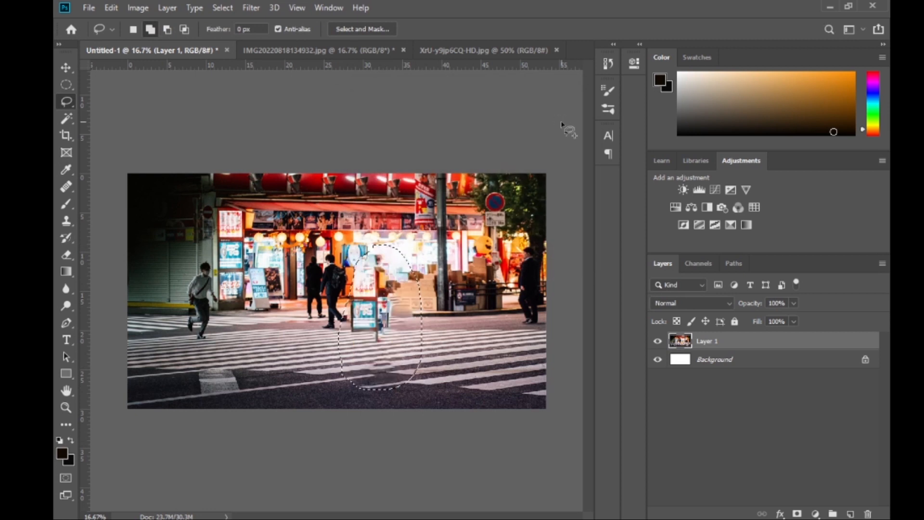
key("ctrl+d")
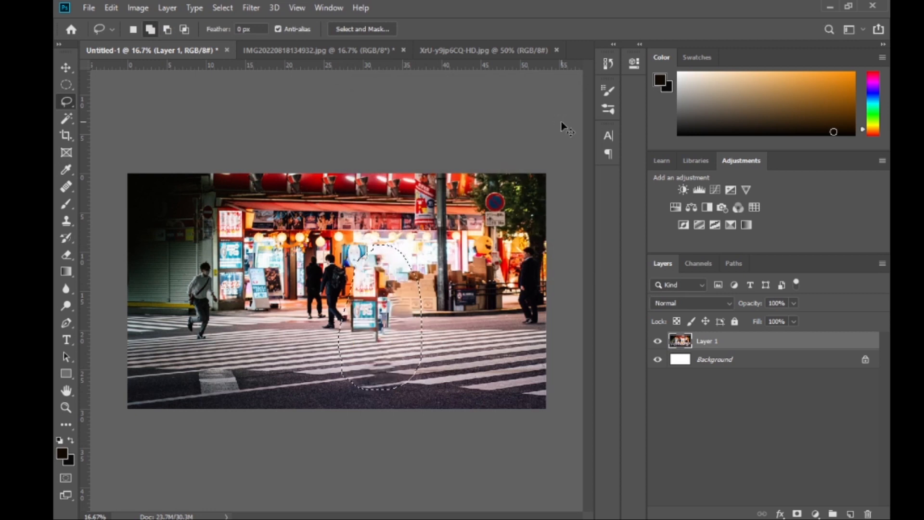
- Remove the running man and the two men in front of the shop using lasso selections and Content-Aware fills
mouse_move(227, 258)
left_mouse_down()
mouse_move(174, 268)
mouse_move(170, 304)
mouse_move(191, 369)
mouse_move(226, 358)
mouse_move(232, 306)
mouse_move(215, 256)
left_mouse_up()
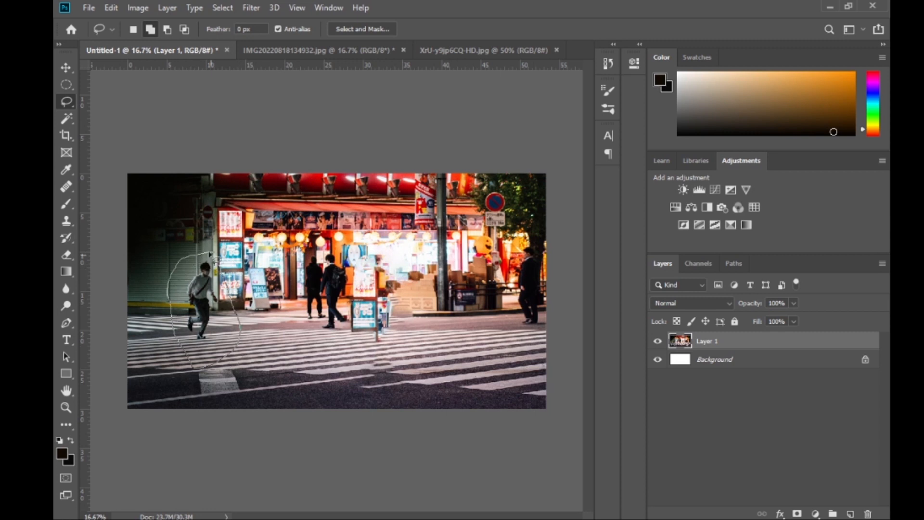
right_click(207, 251)
left_click(262, 223)
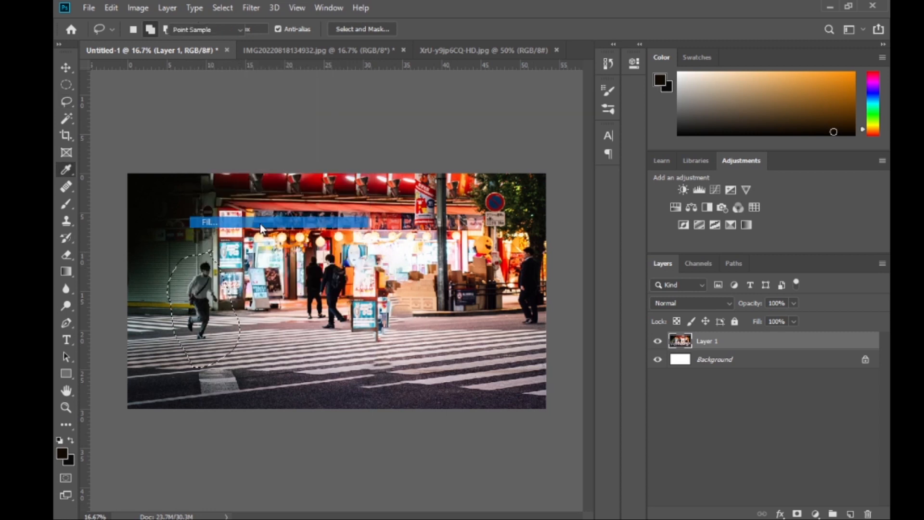
left_click(551, 122)
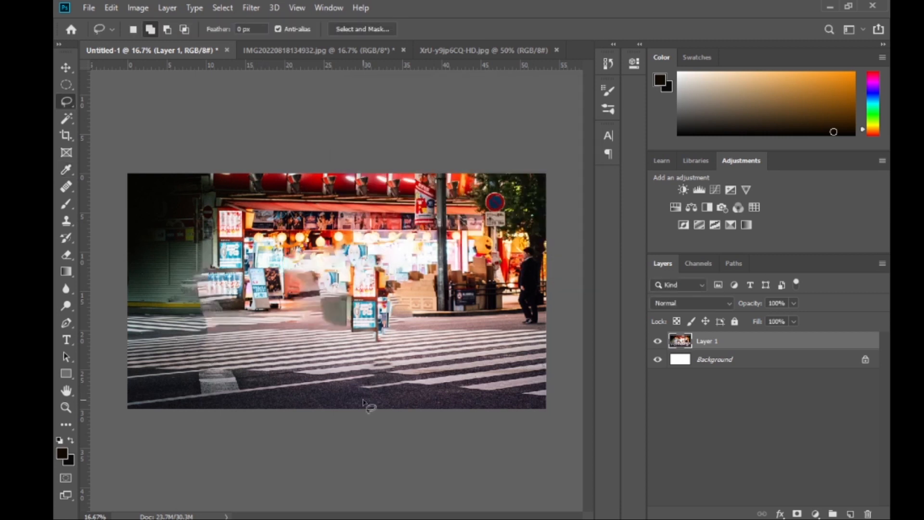
- Enlarge the street layer beyond the canvas and reposition it so the lit shopfront fills the frame
key("ctrl+t")
left_click_drag(545, 407, 686, 487)
mouse_move(526, 348)
left_mouse_down()
mouse_move(441, 359)
mouse_move(403, 344)
mouse_move(433, 342)
left_mouse_up()
key("Return")
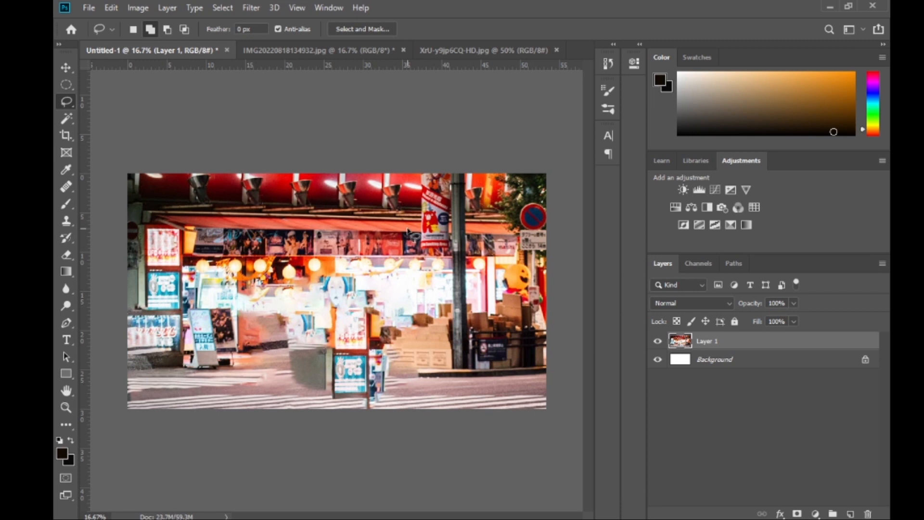
- Apply a Shape Blur with the thin arrow shape and a 30 px radius to the street layer
left_click(248, 8)
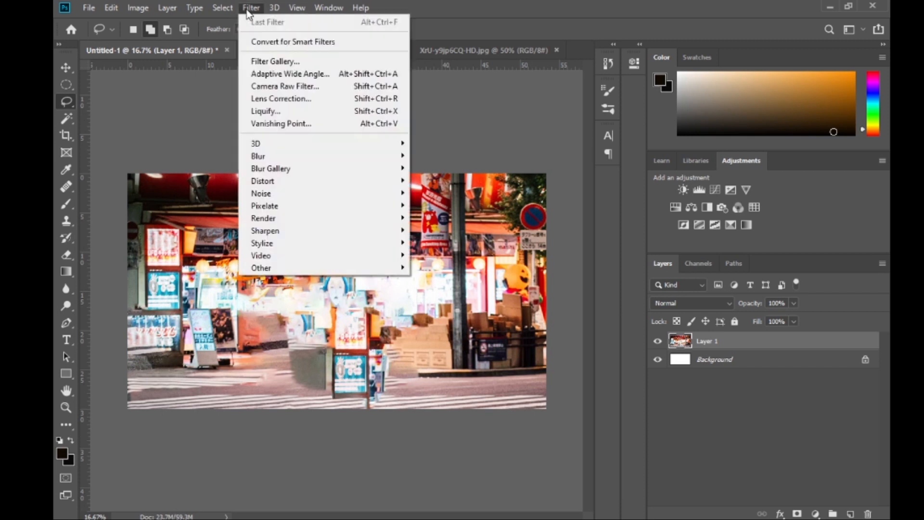
mouse_move(309, 155)
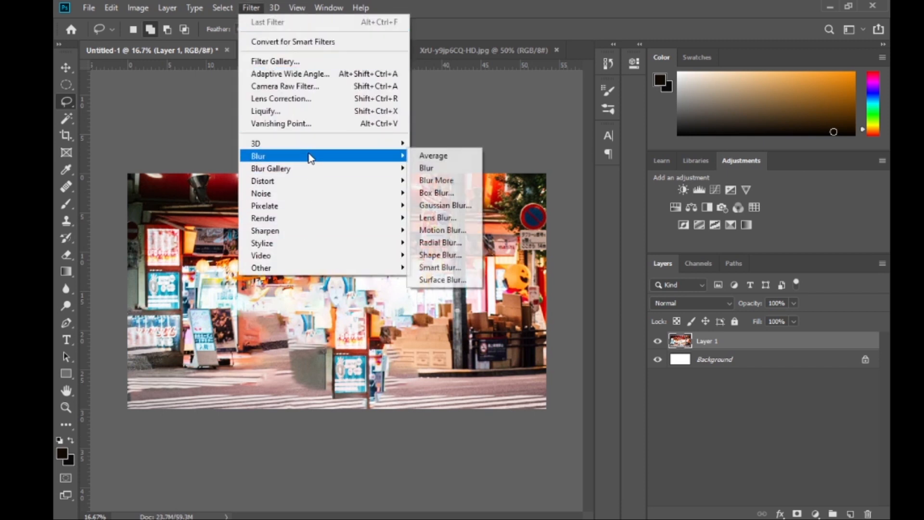
left_click(452, 255)
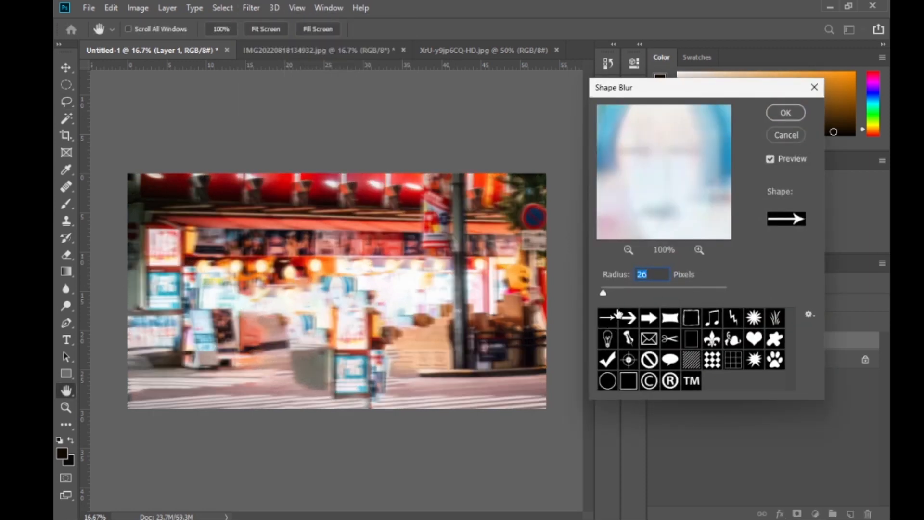
left_click(604, 295)
left_click_drag(601, 294, 605, 298)
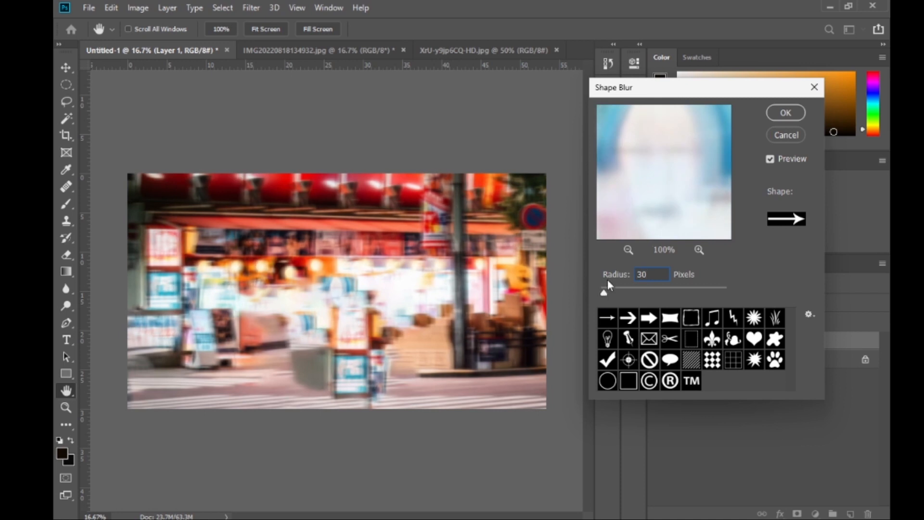
left_click(786, 112)
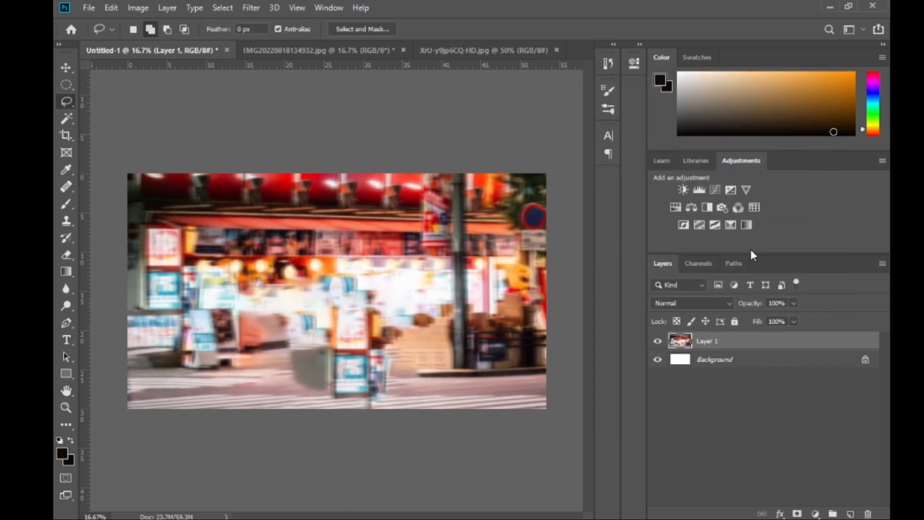
- Select the man in the portrait with Select Subject and place his cutout in Untitled-1, right of centre over the street
left_click(327, 50)
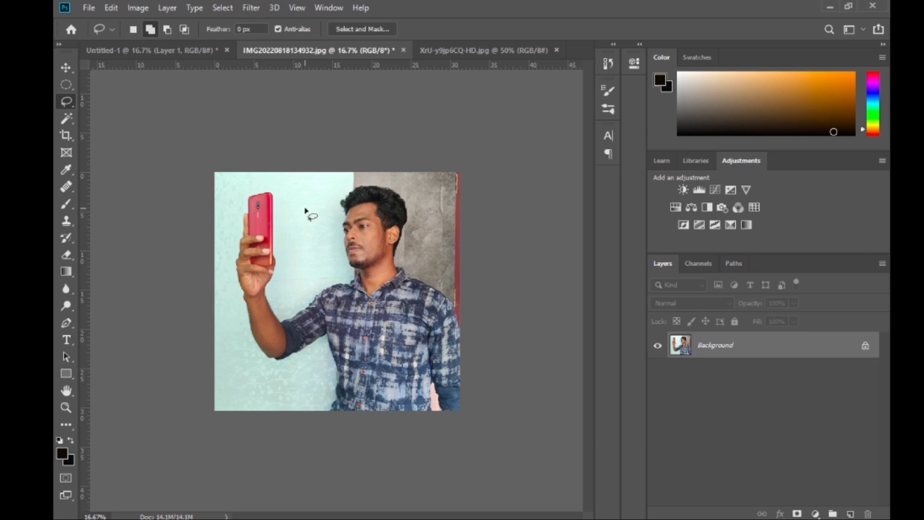
left_click(223, 8)
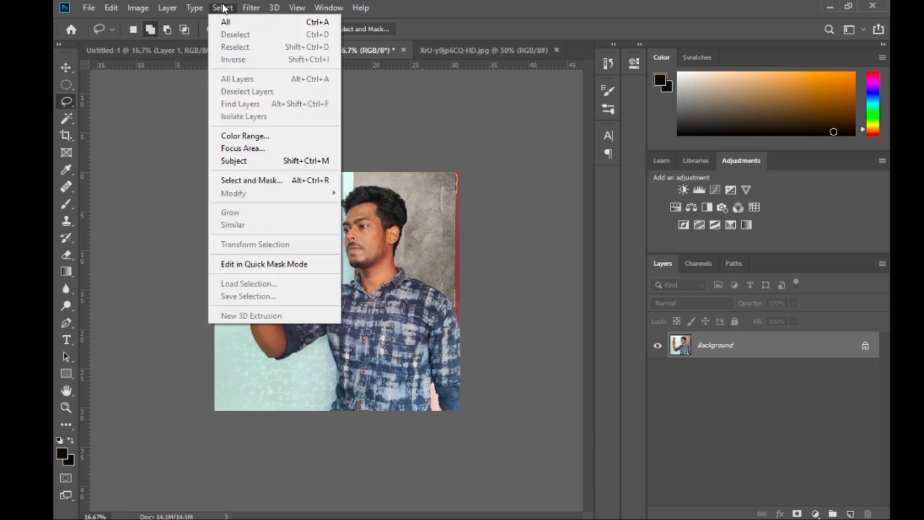
left_click(254, 164)
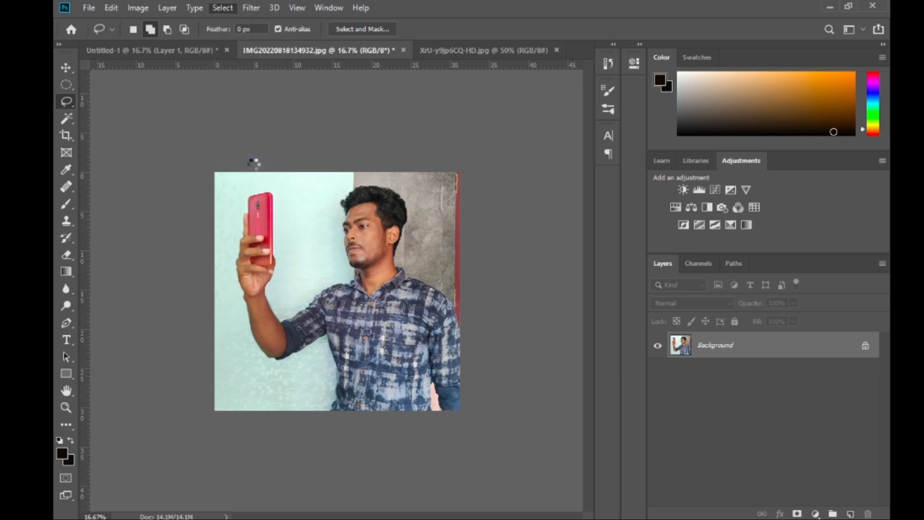
key("v")
left_click_drag(310, 179, 430, 260)
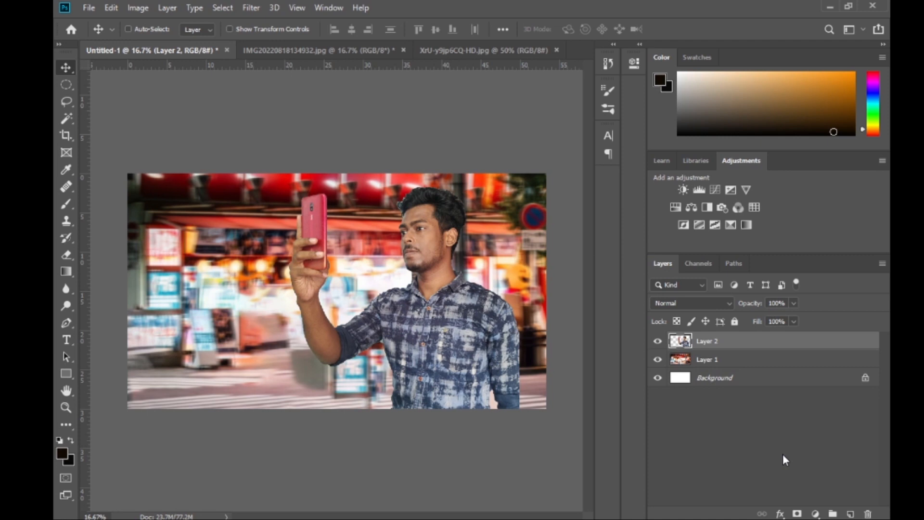
- Add a new layer between the man and the street, and set the brush's foreground colour to bright orange
left_click(851, 514)
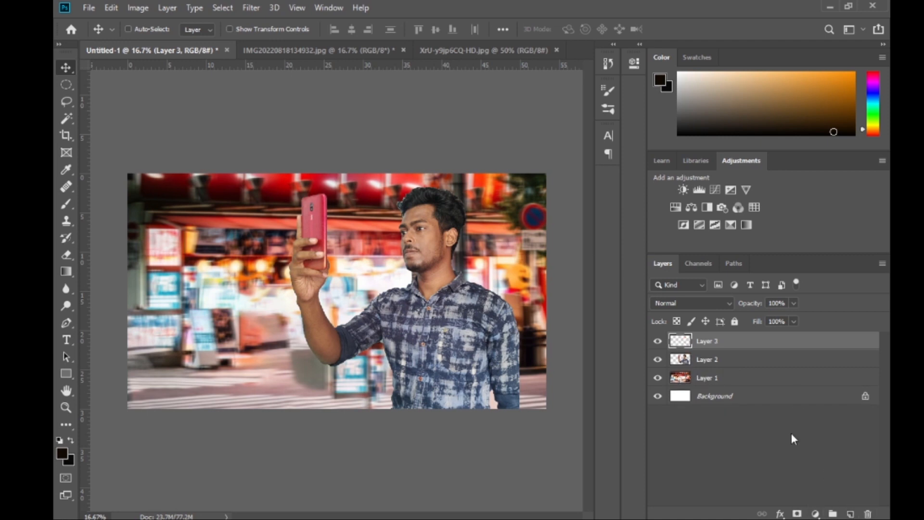
left_click_drag(745, 345, 746, 379)
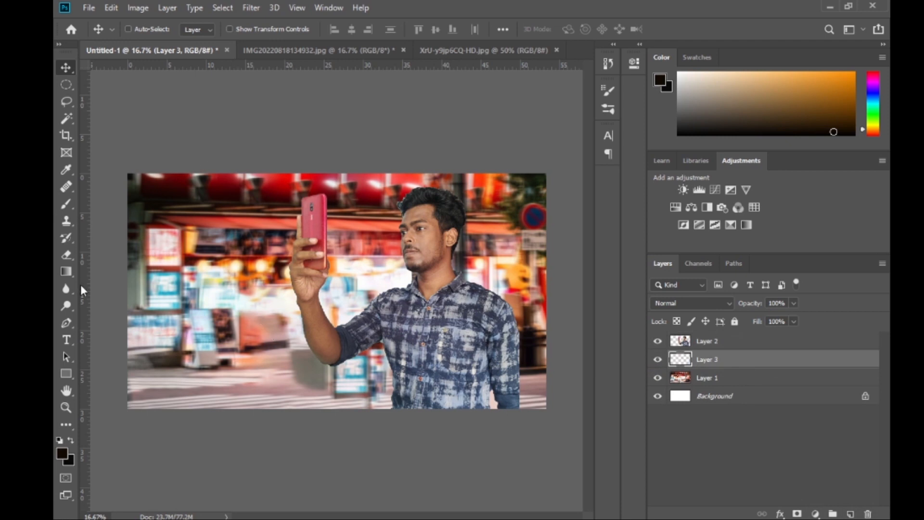
left_click(66, 204)
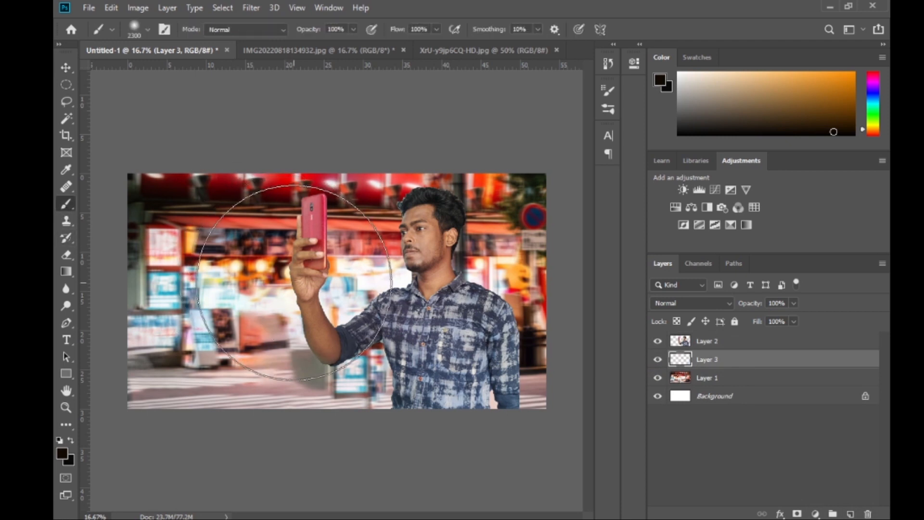
left_click(62, 452)
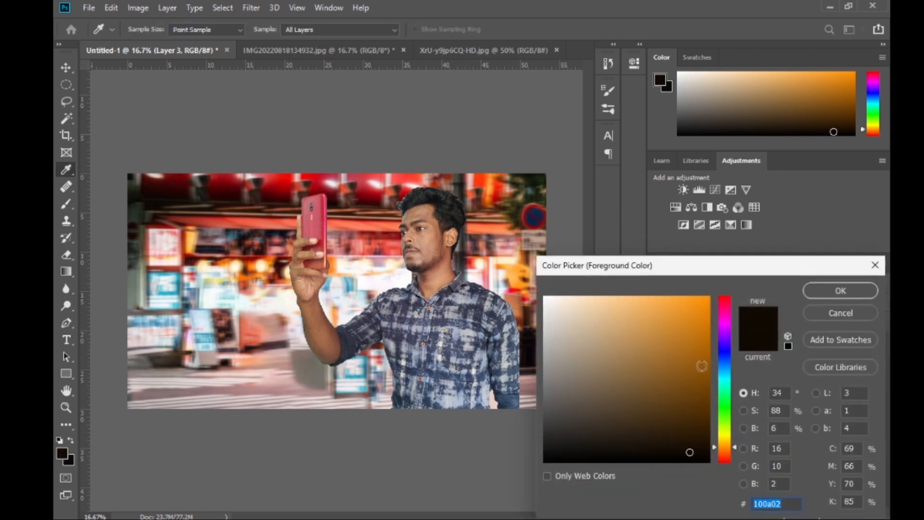
left_click(700, 309)
left_click(819, 294)
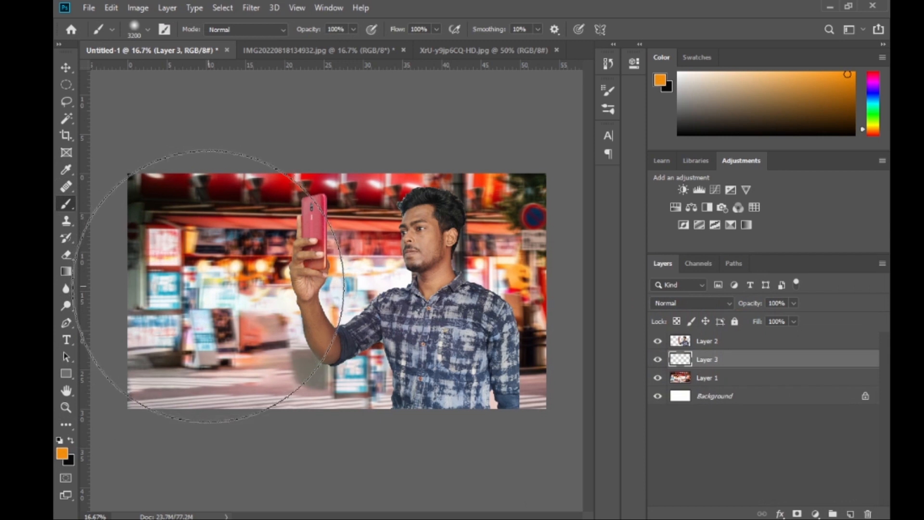
- Enlarge the soft round brush to 4300 px, hide the man's layer, and paint an orange glow over the street's left half on Layer 3
left_click(144, 30)
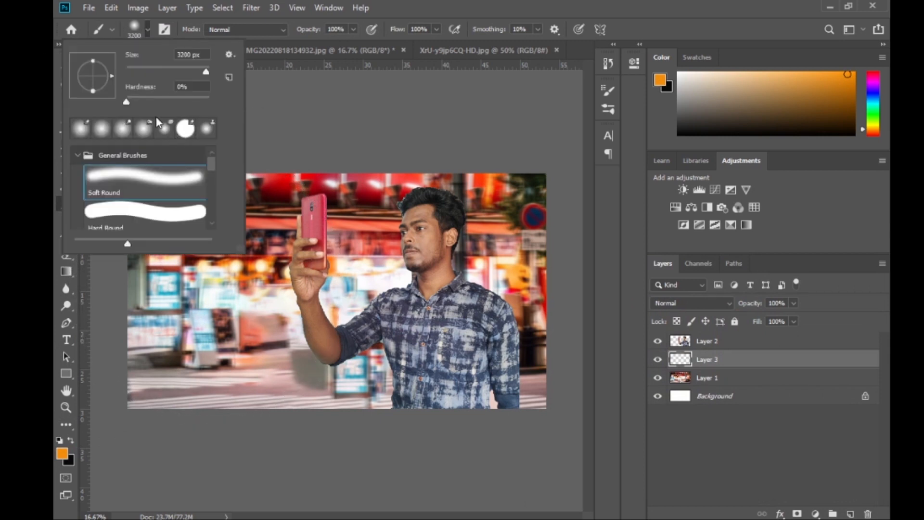
left_click(149, 32)
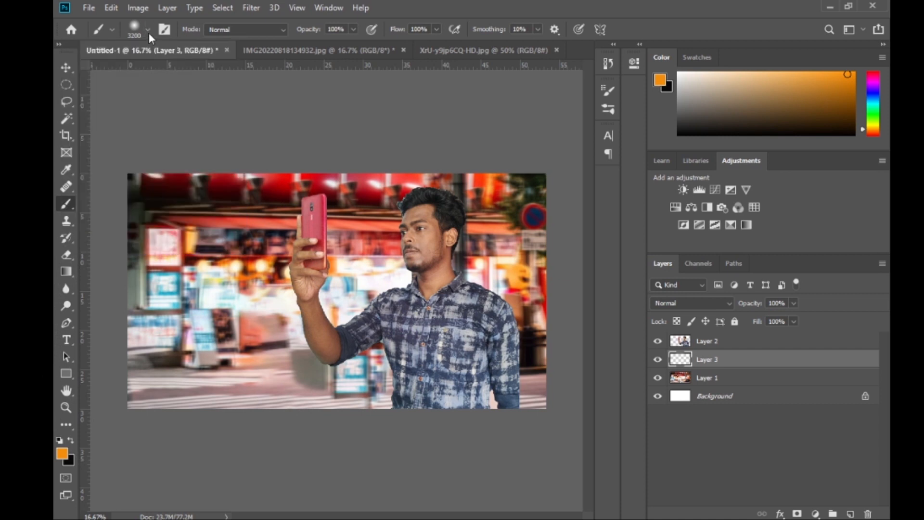
key("bracketright")
key("bracketright")
key("bracketright")
key("bracketright")
key("bracketright")
key("bracketright")
key("bracketright")
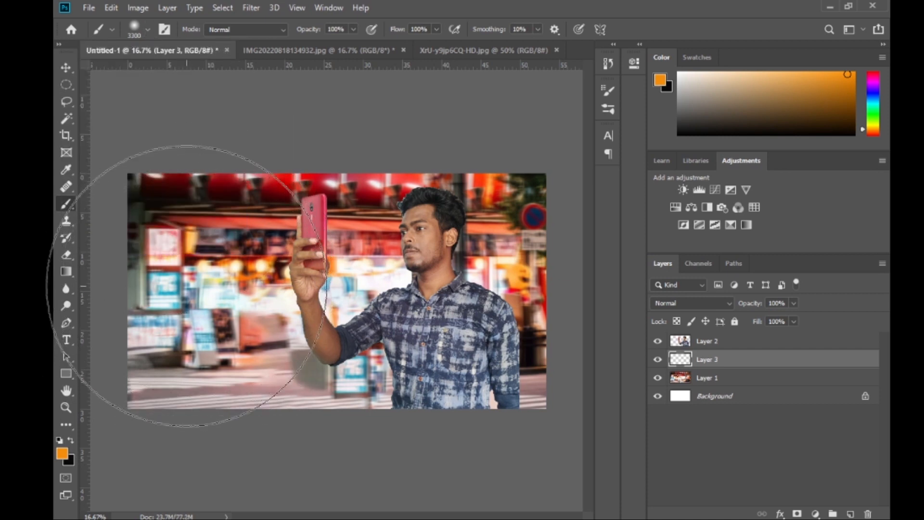
key("bracketright")
key("bracketright")
key("bracketright")
key("bracketright")
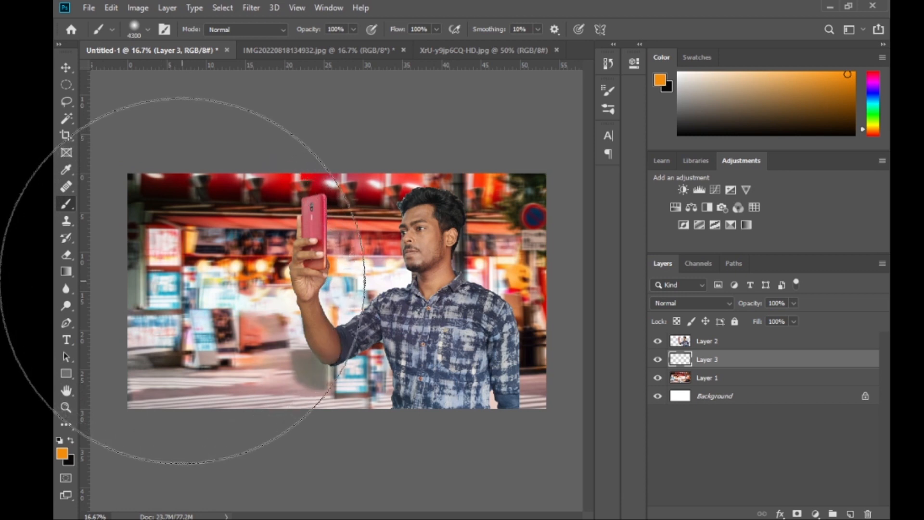
left_click(658, 342)
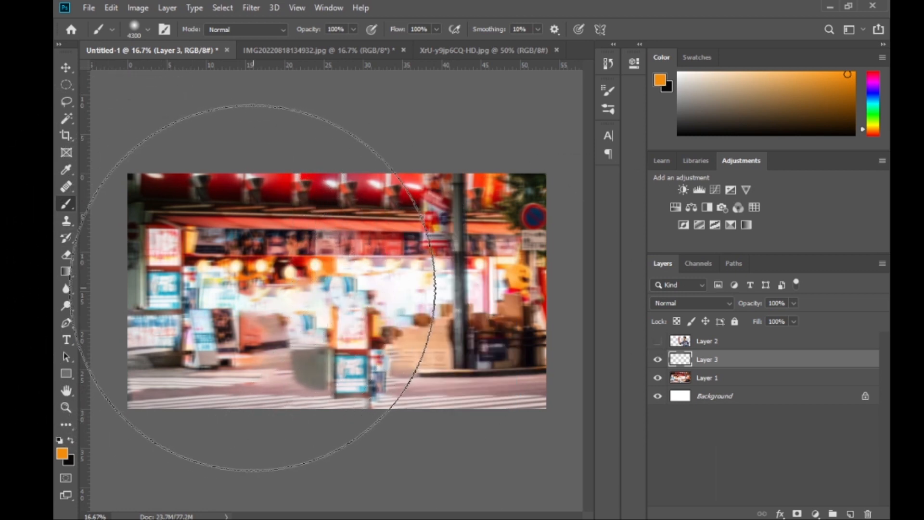
left_click(250, 288)
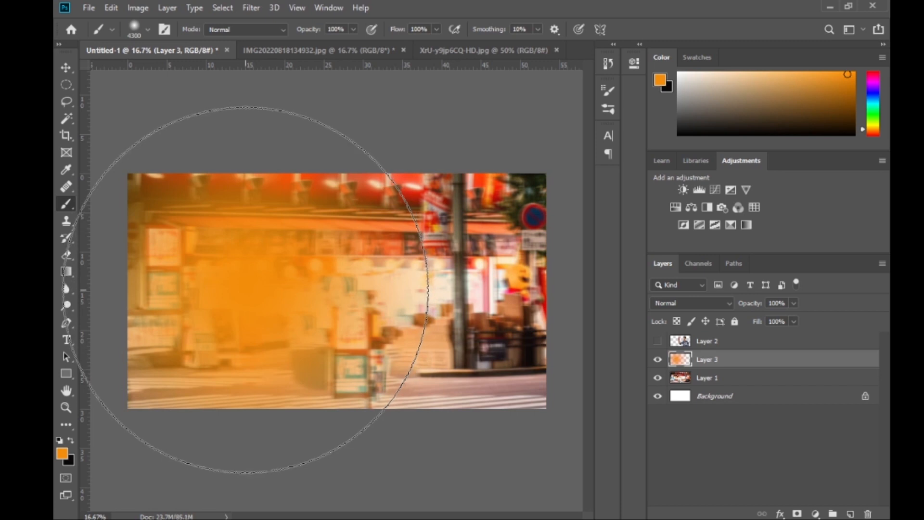
- Finish the orange glow on Layer 3, set the foreground colour to bright blue, and paint a blue glow over the street's right half
left_click(245, 289)
key("i")
left_click(61, 453)
mouse_move(724, 354)
left_mouse_down()
mouse_move(727, 379)
mouse_move(726, 356)
left_mouse_up()
left_click(840, 291)
left_click(458, 273)
left_click(458, 272)
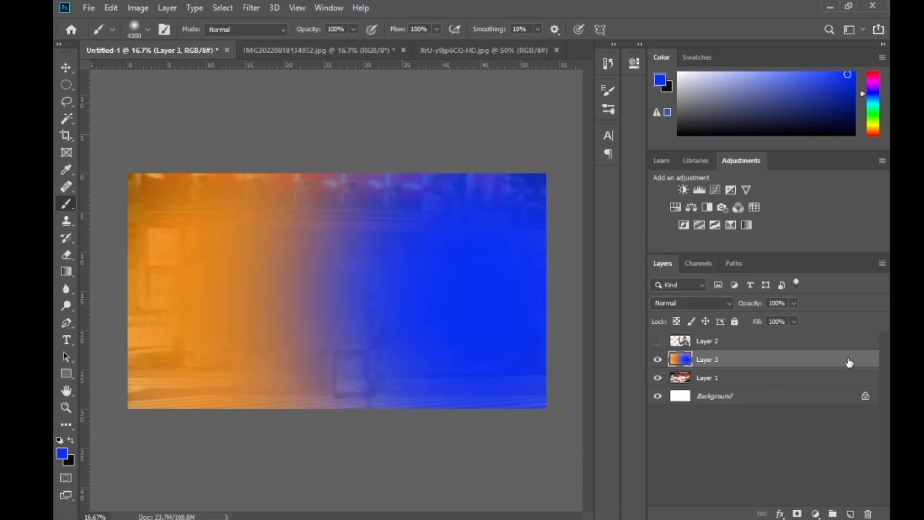
- Lower the glow layer's fill to about 76%, then show and select the man's layer
left_click(793, 321)
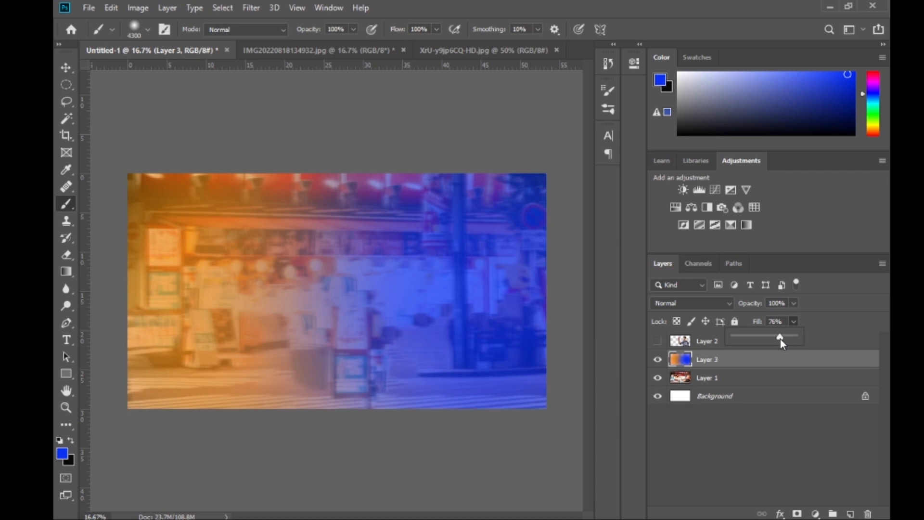
left_click_drag(781, 339, 778, 338)
left_click(658, 341)
left_click(735, 345)
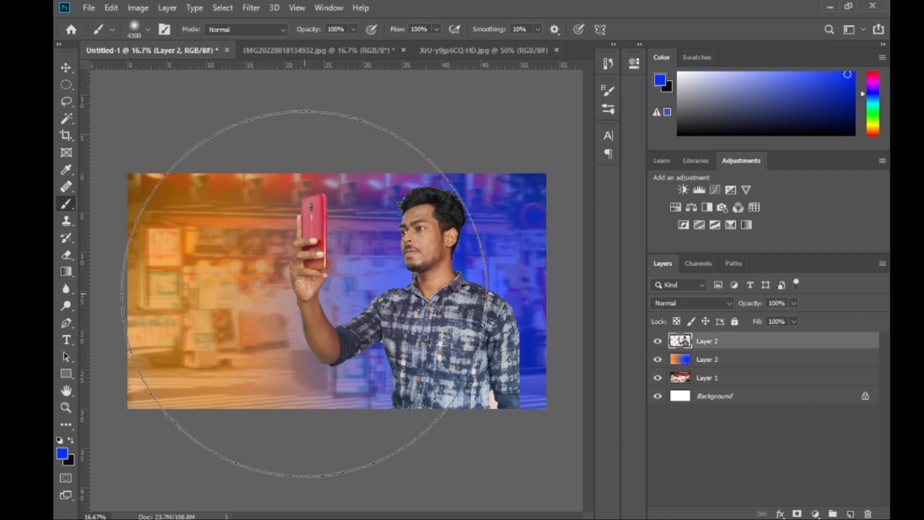
- Select the red phone in the man's hand with the Magic Wand and Magnetic Lasso, tracing around the fingers to leave them out
left_click(67, 118)
left_click(315, 234)
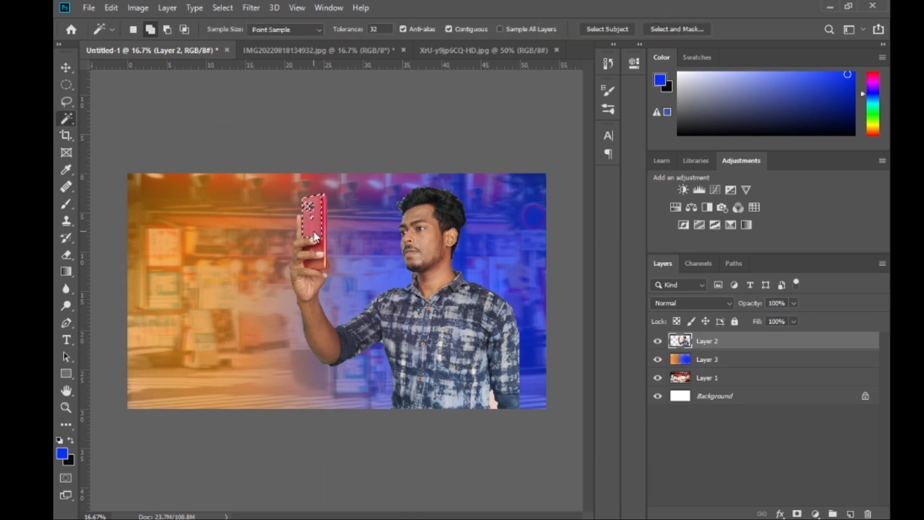
scroll(315, 235, "up", 4)
key("shift+l")
key("shift+l")
left_click(308, 326)
scroll(315, 343, "up", 3)
mouse_move(315, 343)
left_mouse_down()
mouse_move(305, 289)
mouse_move(270, 501)
mouse_move(175, 391)
mouse_move(385, 126)
left_mouse_up()
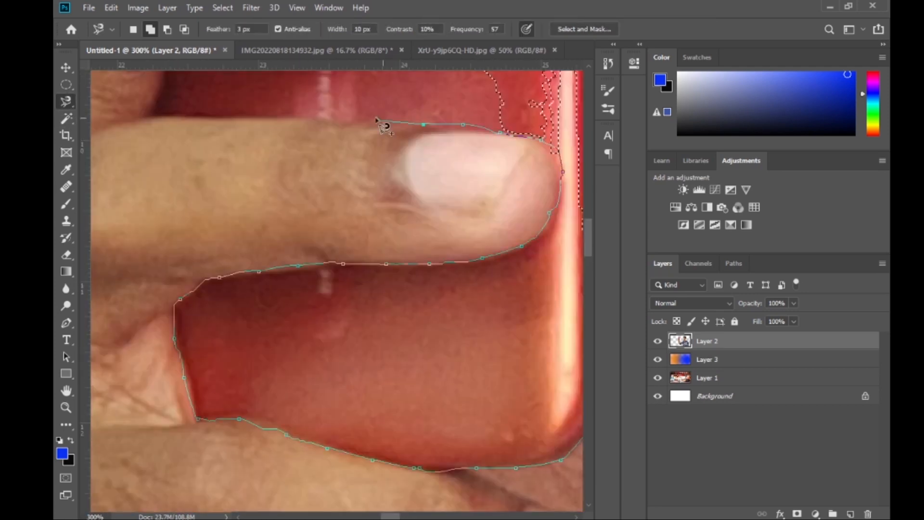
double_click(385, 126)
scroll(140, 332, "down", 4)
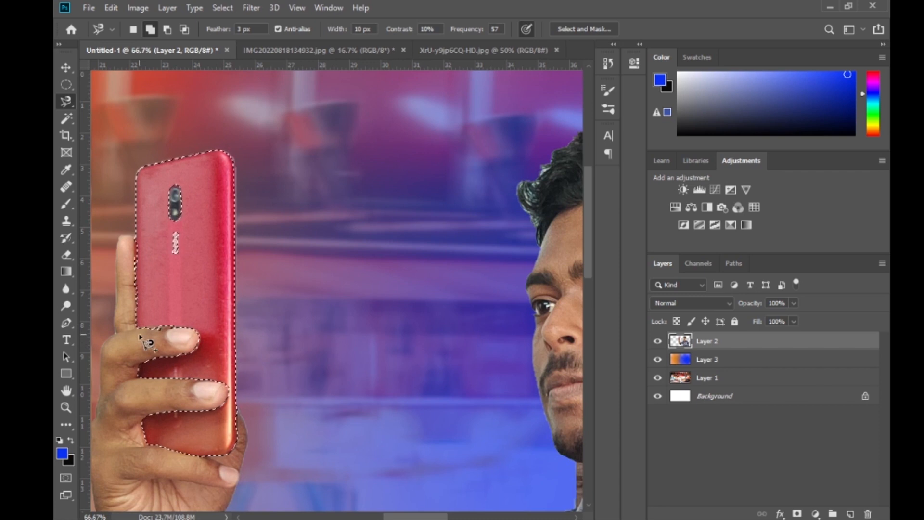
scroll(159, 332, "down", 1)
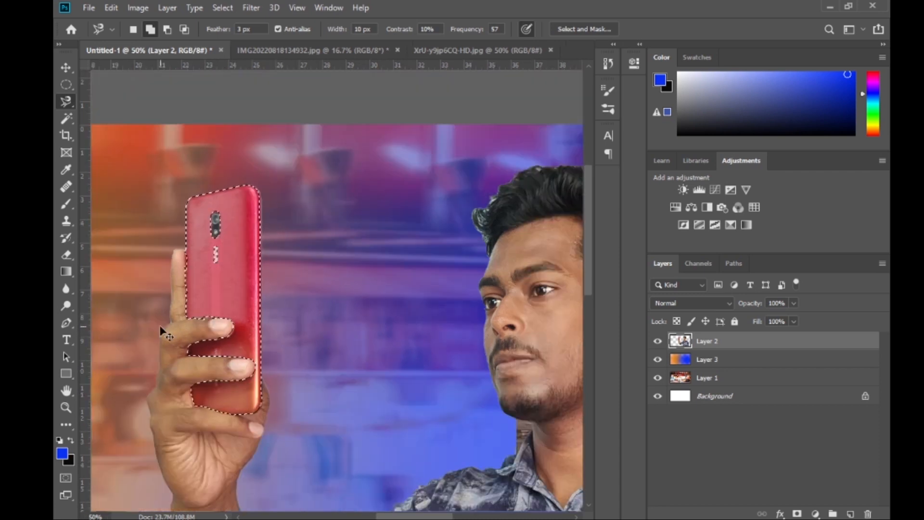
scroll(161, 331, "down", 3)
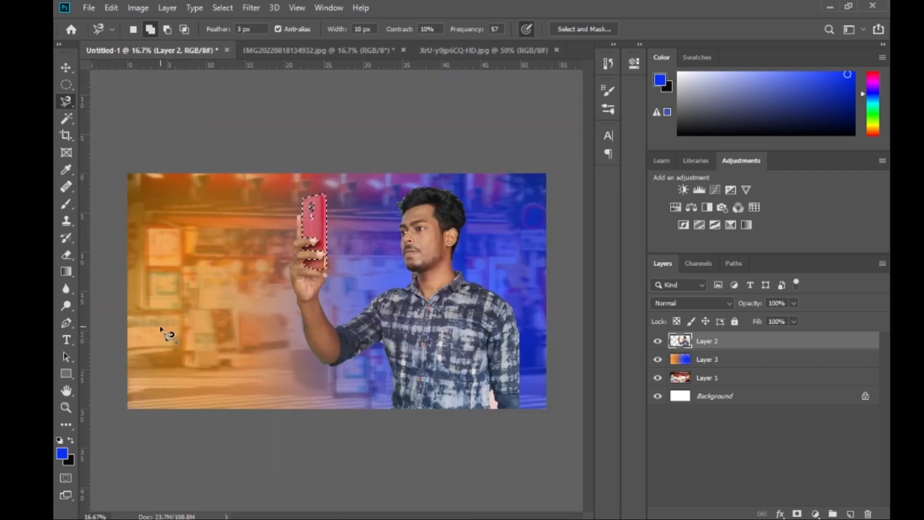
- Copy the selected phone to a new layer and check the copy by hiding and reshowing the man's layer
key("ctrl+j")
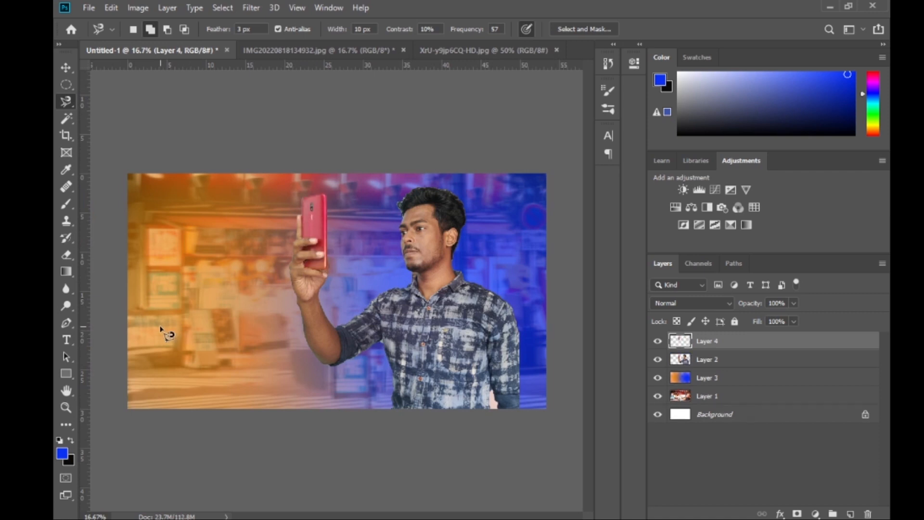
left_click(658, 359)
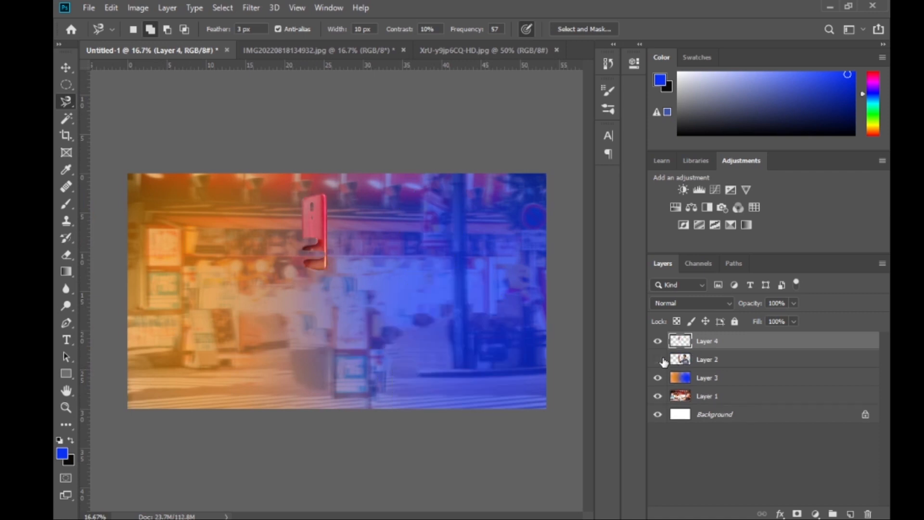
left_click(663, 360)
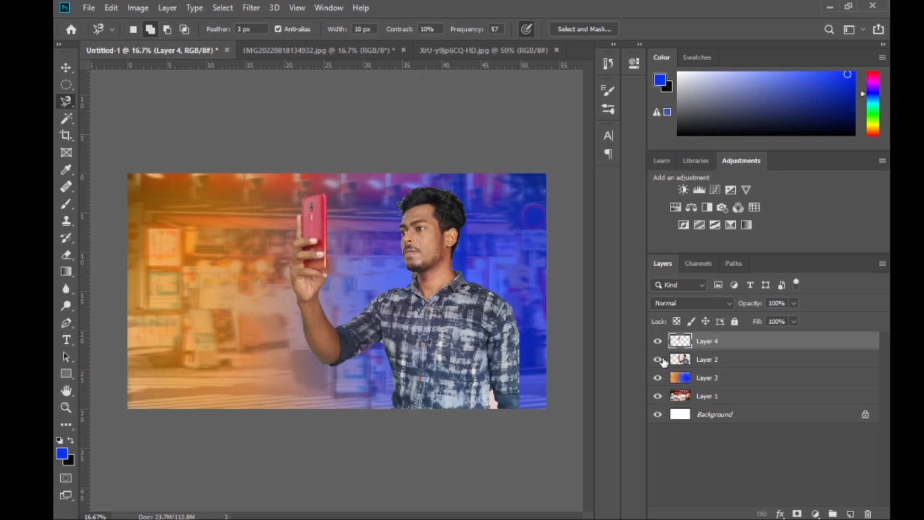
left_click(659, 360)
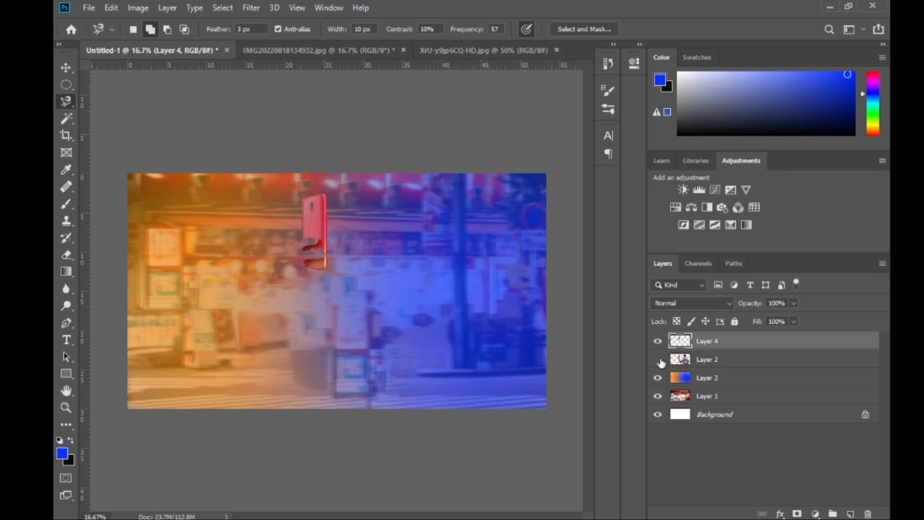
left_click(658, 359)
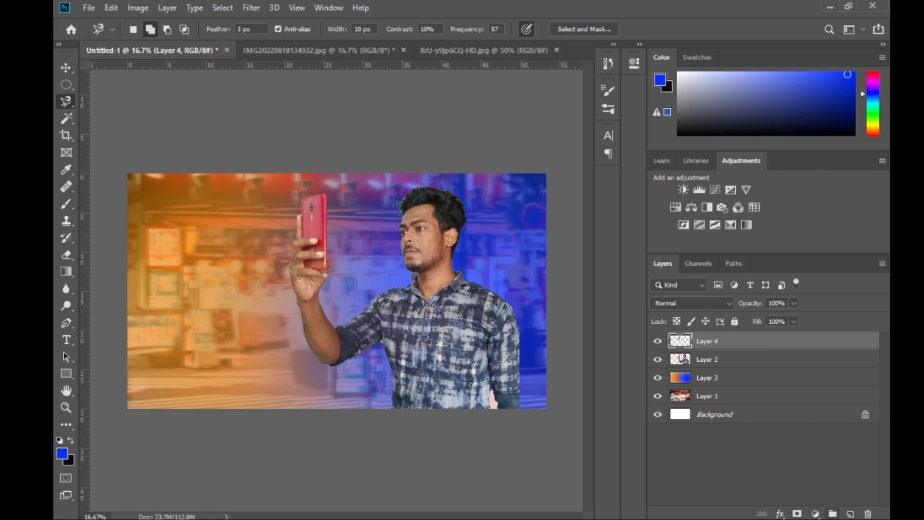
- Turn the phone green with a Hue/Saturation adjustment layer at hue +110, and show the man, glow and street layers
left_click(815, 513)
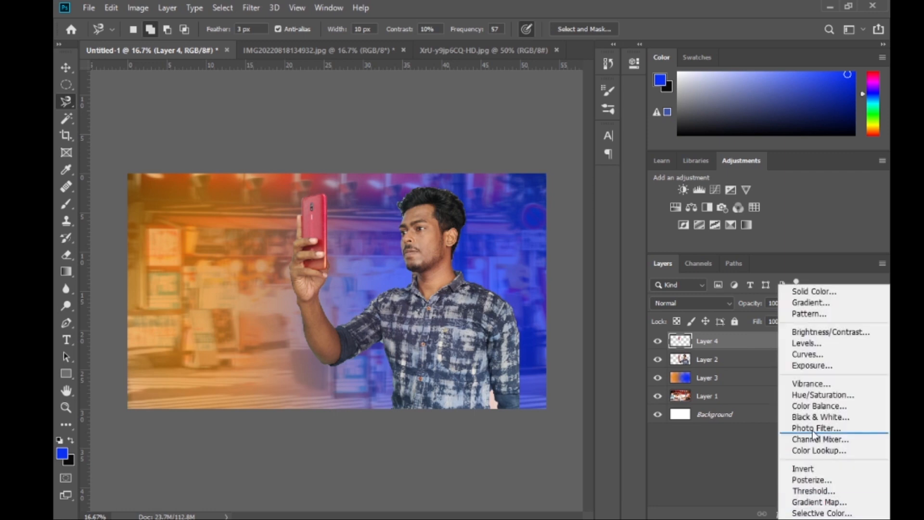
left_click(818, 394)
left_click_drag(524, 152, 559, 152)
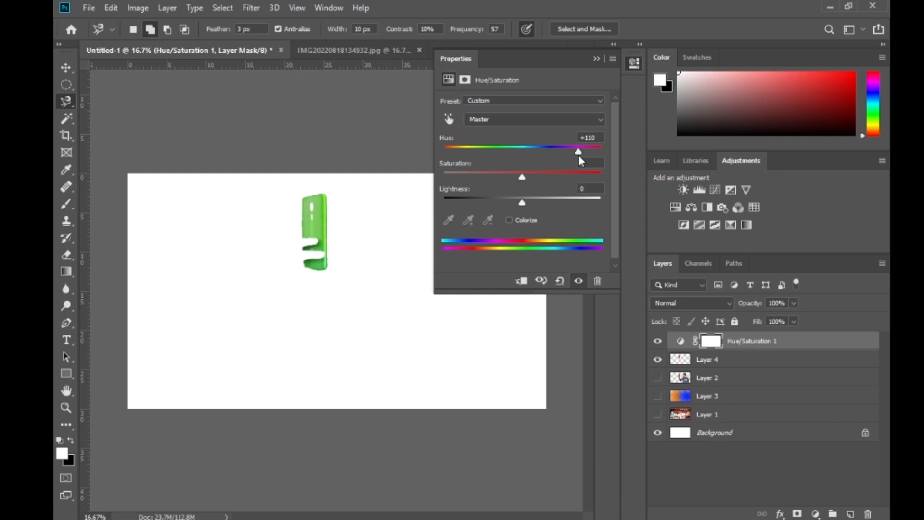
left_click(658, 378)
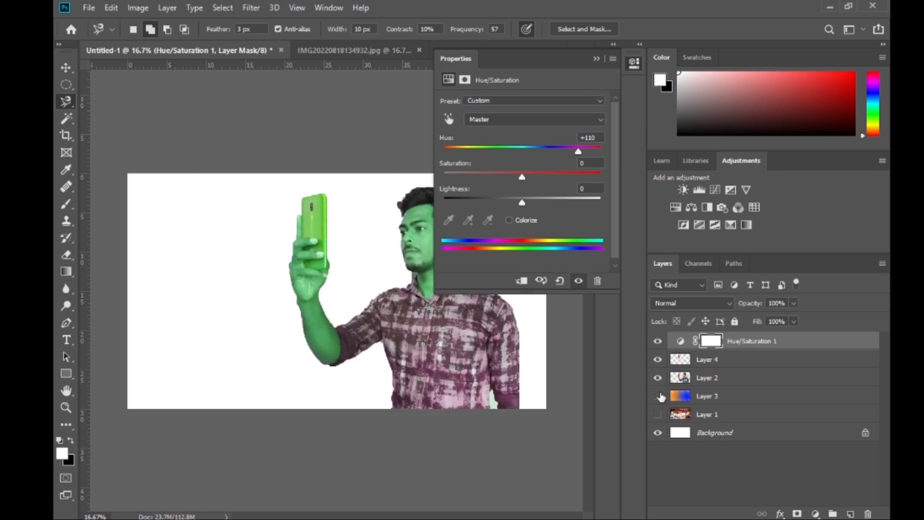
left_click(658, 396)
left_click(658, 415)
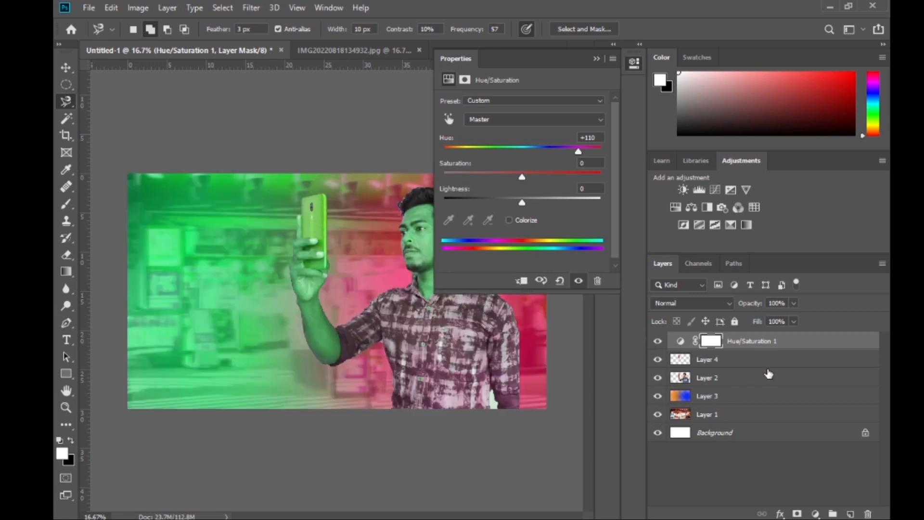
- Merge the Hue/Saturation adjustment down into the phone layer, and merge the recoloured phone into the man's layer
right_click(775, 340)
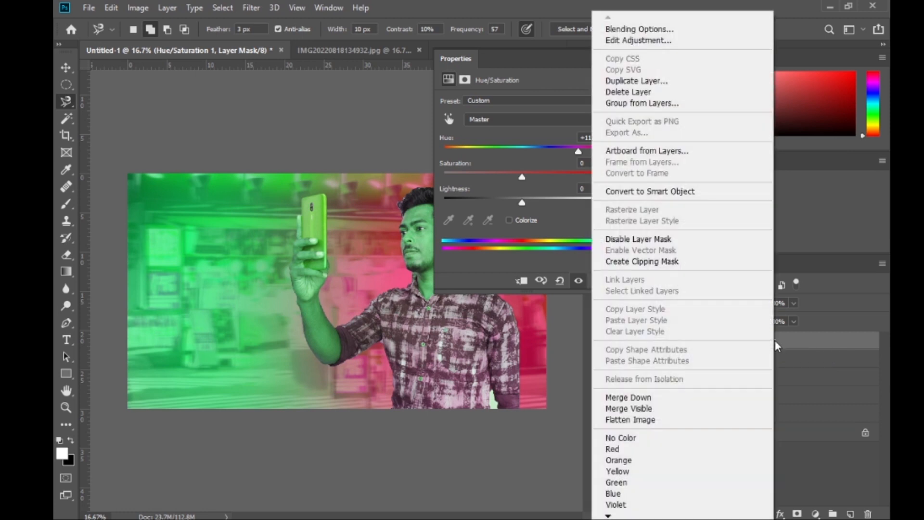
left_click(703, 405)
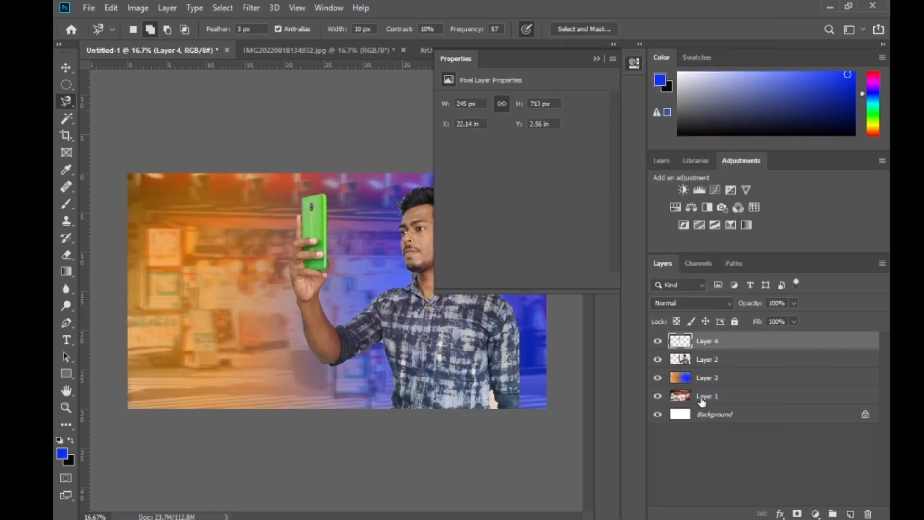
key("ctrl+e")
key("v")
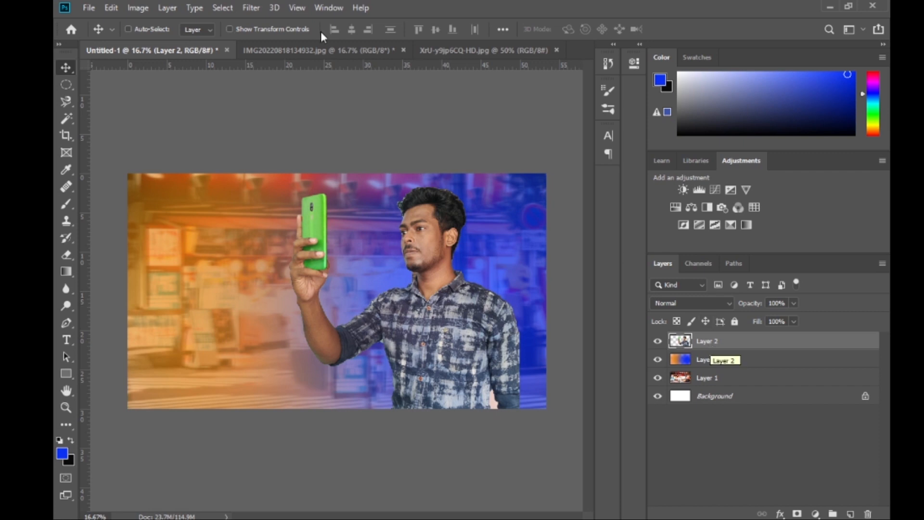
- Open the Camera Raw Filter on the man's layer and set exposure -0.20, highlights -24, shadows +12 and whites +18
left_click(250, 8)
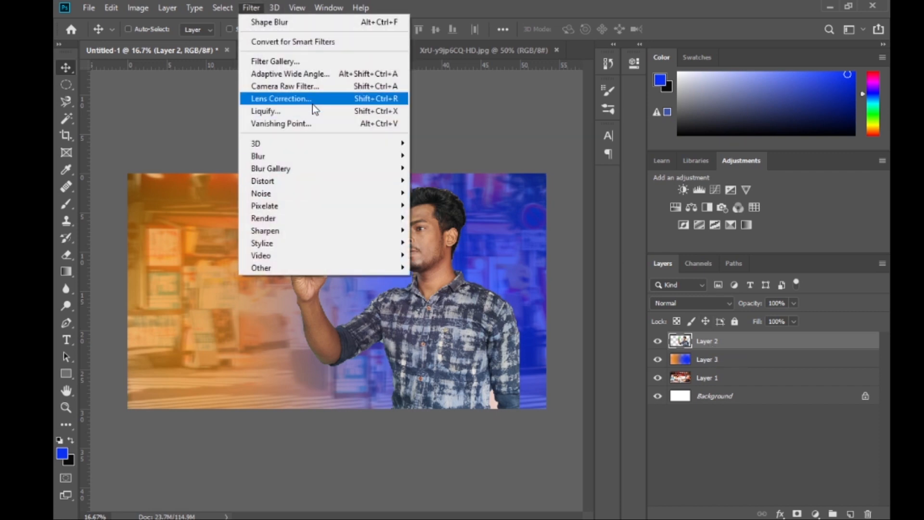
left_click(313, 92)
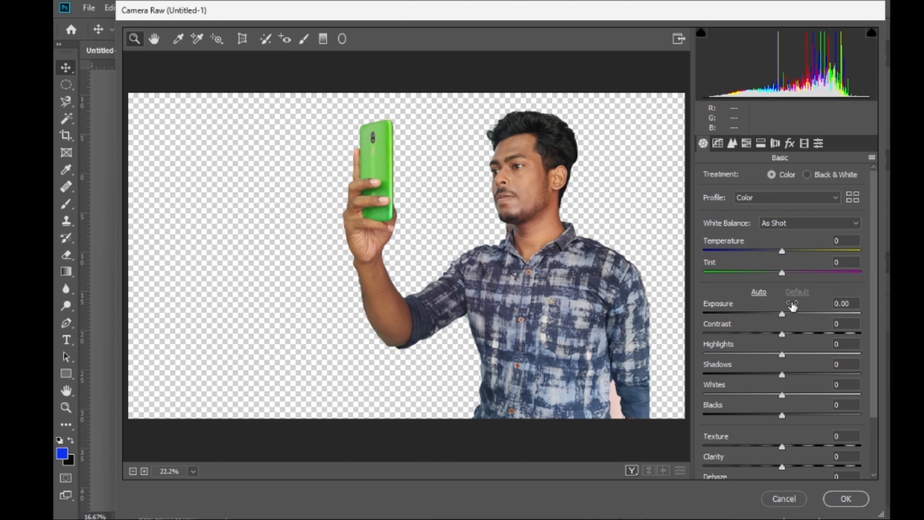
left_click_drag(781, 315, 779, 320)
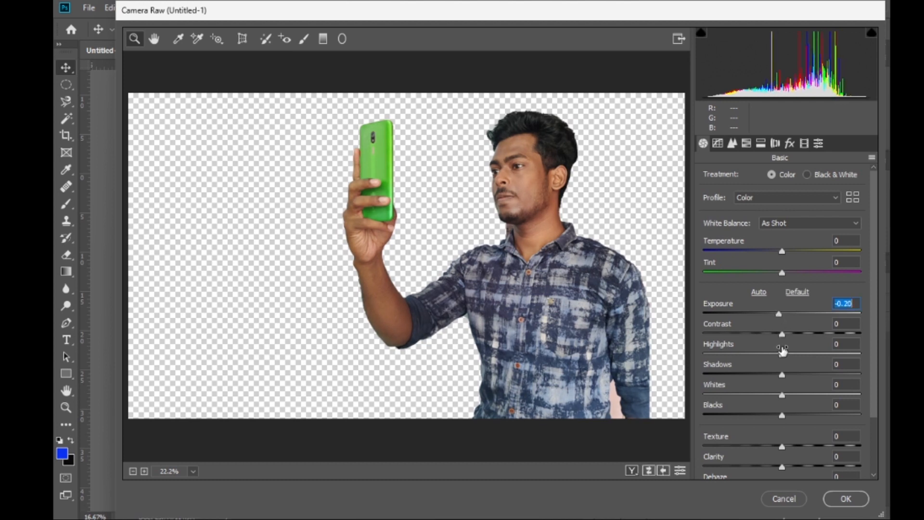
left_click_drag(783, 350, 772, 351)
left_click_drag(782, 375, 794, 374)
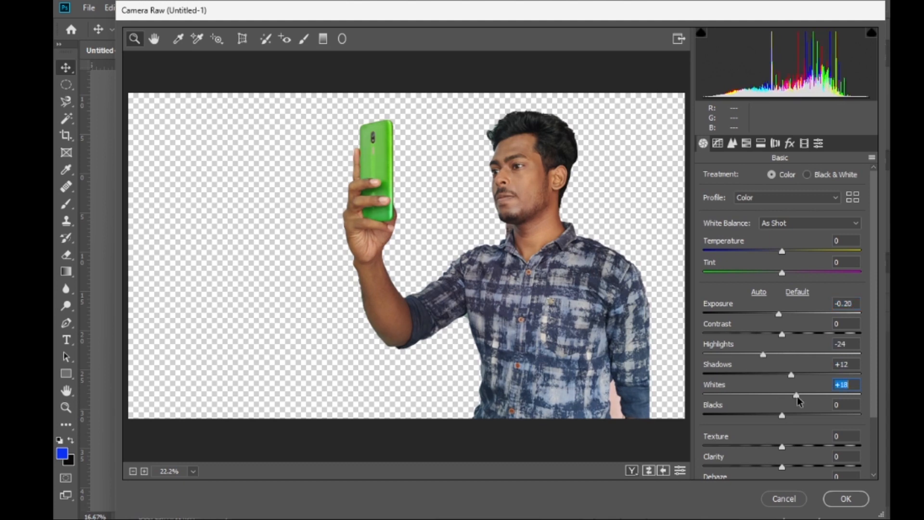
scroll(780, 385, "down", 3)
- Fine-tune individual colour ranges in Camera Raw's HSL adjustments and apply the filter to the man's layer
left_click(746, 143)
left_click(811, 178)
left_click_drag(786, 247, 796, 225)
left_click(775, 143)
left_click(747, 143)
left_click(811, 178)
left_click_drag(786, 333, 723, 333)
key("Return")
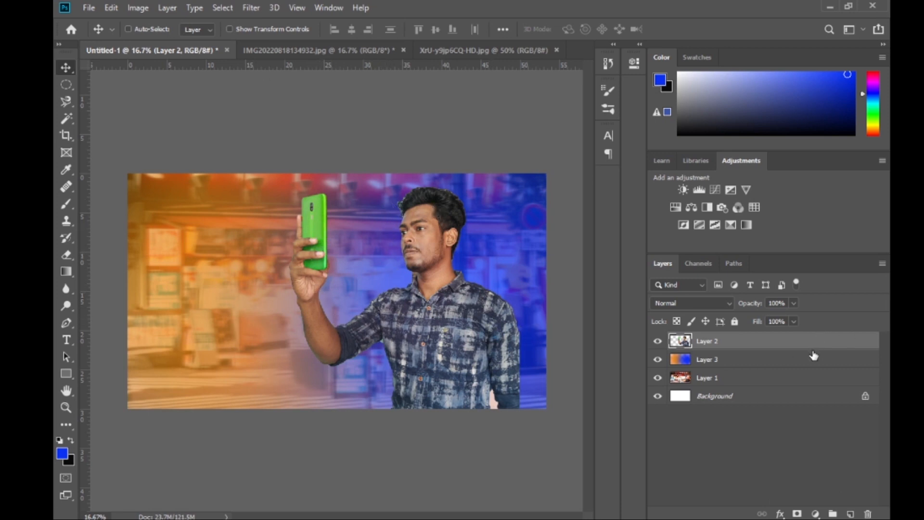
- Add a thin green Outer Glow to the man's layer with Normal blending, 79% opacity, 2% noise and 24% spread
double_click(779, 347)
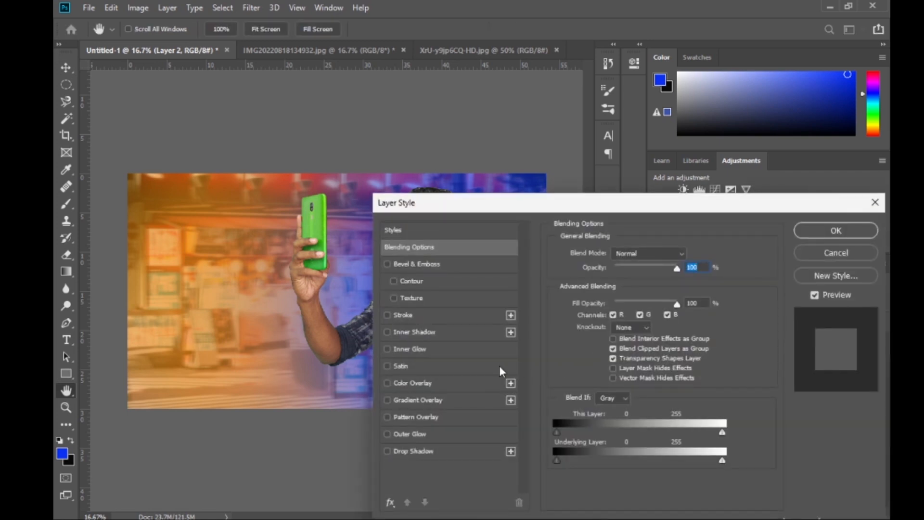
left_click(391, 432)
left_click_drag(481, 202, 579, 10)
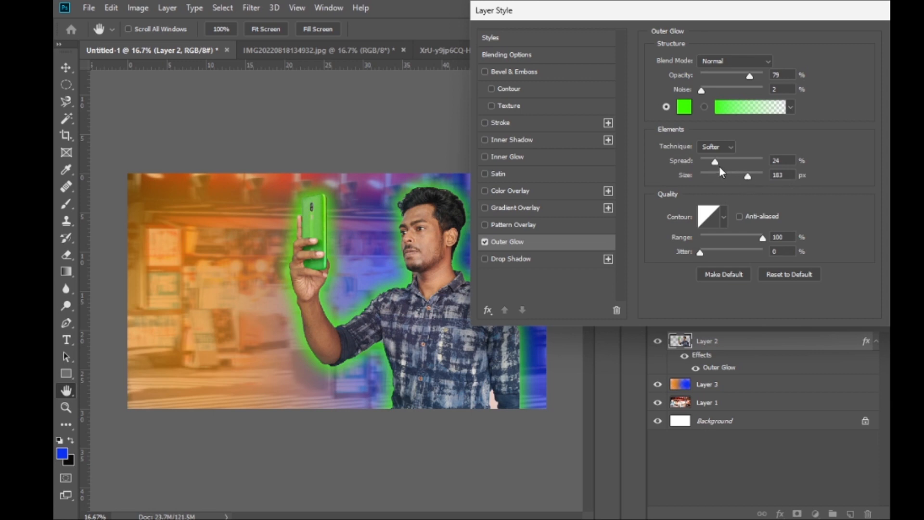
left_click_drag(746, 175, 730, 176)
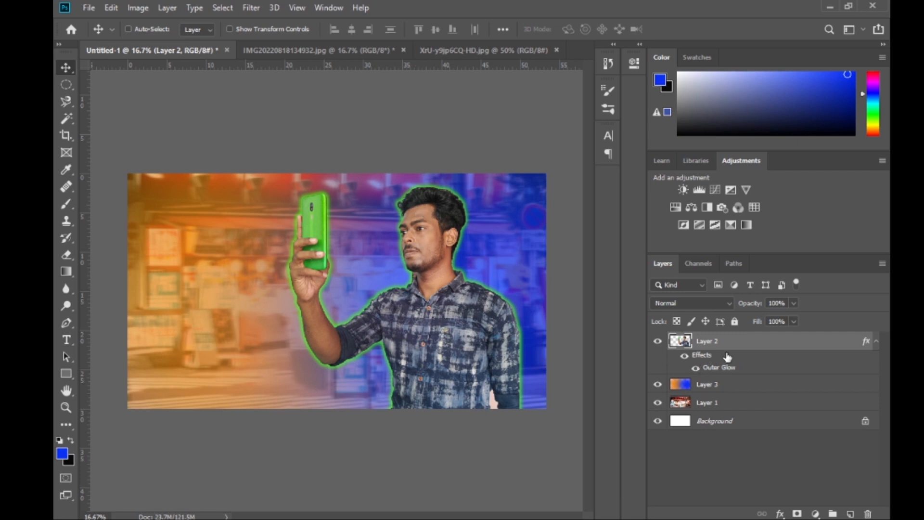
- Add a new layer above the man and set the brush's foreground colour to white (ffffff)
left_click(850, 514)
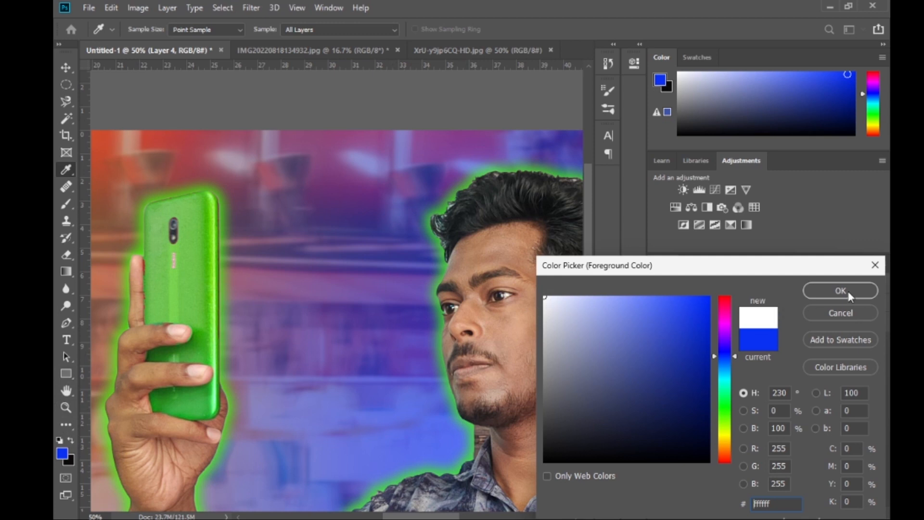
left_click(840, 291)
key("b")
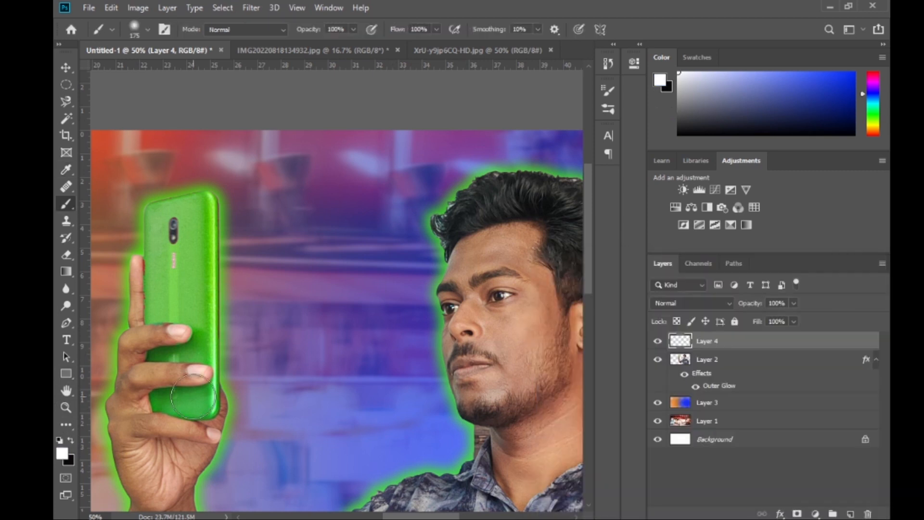
- Paint a white light beam widening from the phone to the man's face on Layer 4, enlarging the soft brush to 200 px
left_click_drag(217, 371, 477, 448)
mouse_move(218, 217)
left_mouse_down()
mouse_move(415, 203)
mouse_move(501, 161)
left_mouse_up()
key("bracketright")
key("bracketright")
key("bracketright")
key("bracketright")
mouse_move(216, 332)
left_mouse_down()
mouse_move(460, 406)
mouse_move(382, 396)
mouse_move(321, 360)
mouse_move(422, 348)
mouse_move(266, 247)
mouse_move(387, 295)
mouse_move(299, 211)
mouse_move(274, 274)
mouse_move(420, 219)
mouse_move(413, 366)
left_mouse_up()
key("ctrl+minus")
key("ctrl+minus")
key("ctrl+minus")
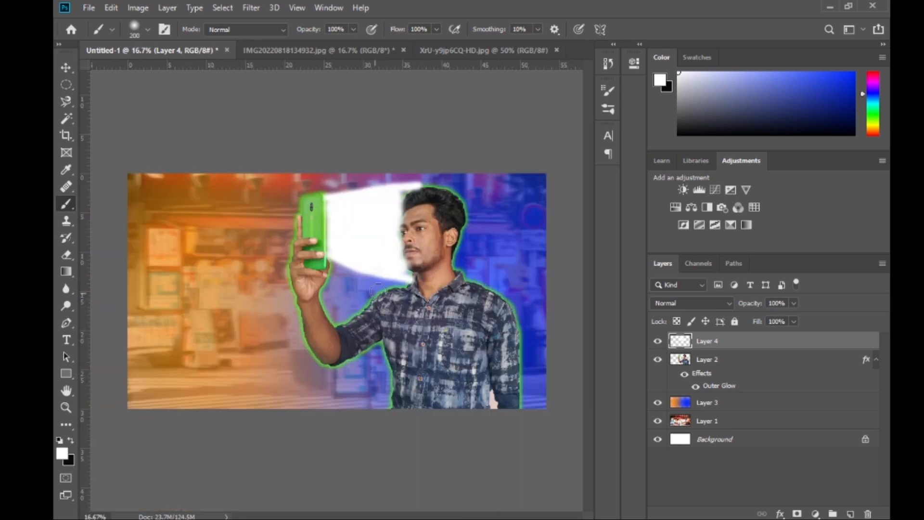
- Lower the light beam layer's fill to 76% and opacity to 63%, and erase its edge beside the man's hair
left_click(794, 321)
left_click_drag(792, 337, 779, 337)
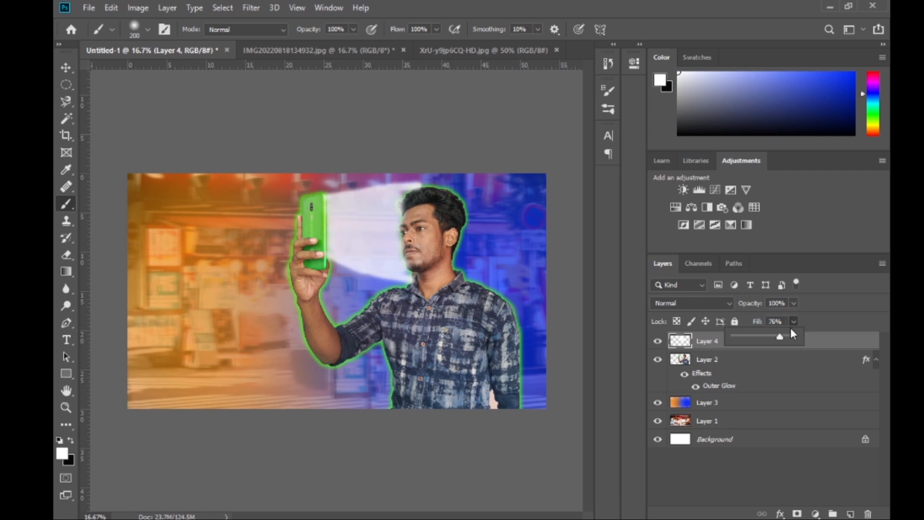
left_click_drag(794, 302, 774, 322)
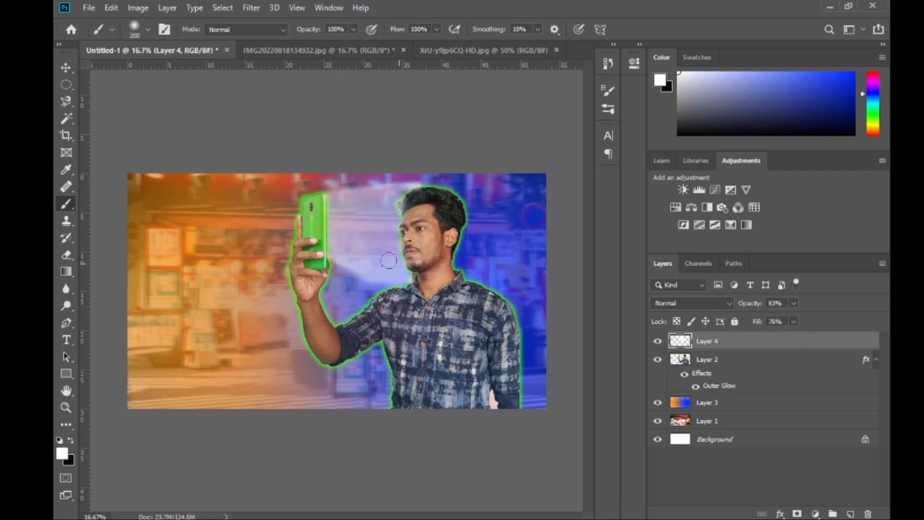
key("e")
mouse_move(406, 189)
left_mouse_down()
mouse_move(354, 185)
mouse_move(419, 189)
left_mouse_up()
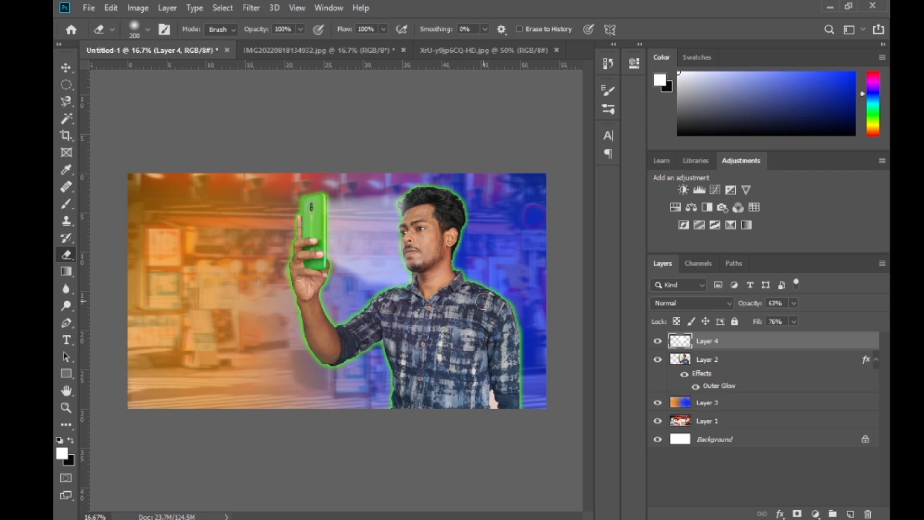
- Paint black shadows along the man's forearm, waist and shoulder on a new top layer with the 200 px brush, and lower its fill to 42%
left_click(850, 514)
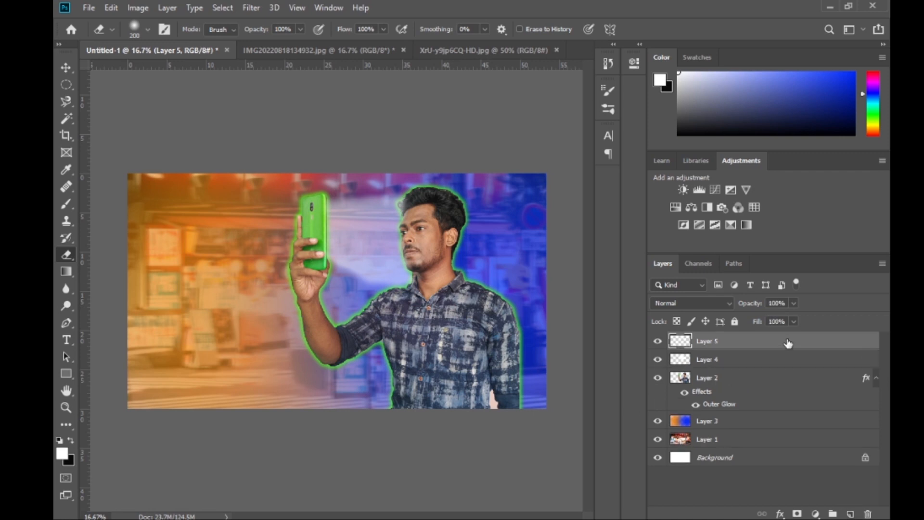
left_click(69, 206)
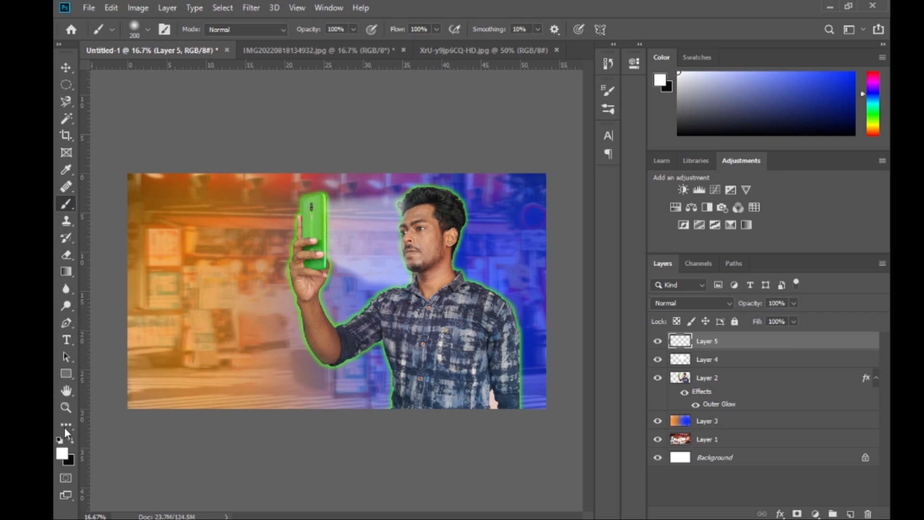
left_click(71, 440)
left_click_drag(293, 288, 332, 373)
left_click_drag(284, 270, 308, 303)
left_click_drag(366, 337, 399, 400)
mouse_move(462, 275)
left_mouse_down()
mouse_move(529, 333)
mouse_move(522, 397)
left_mouse_up()
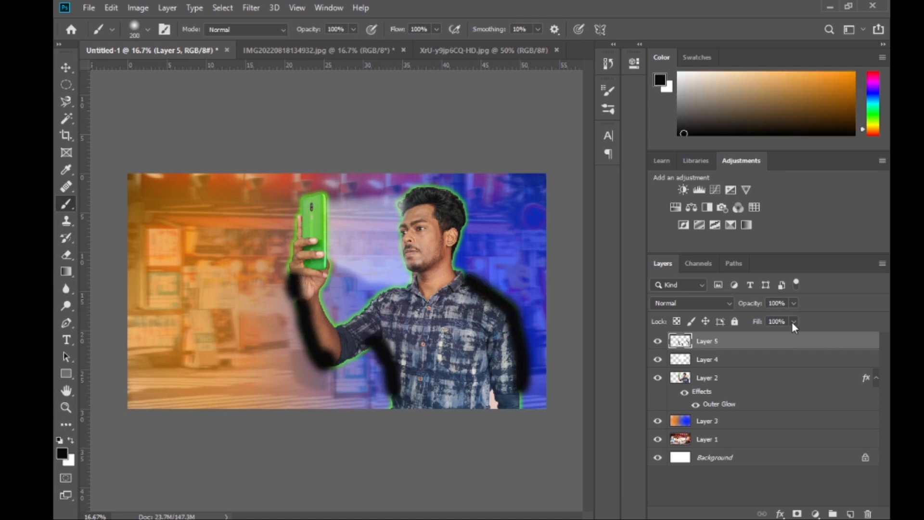
left_click_drag(794, 322, 759, 339)
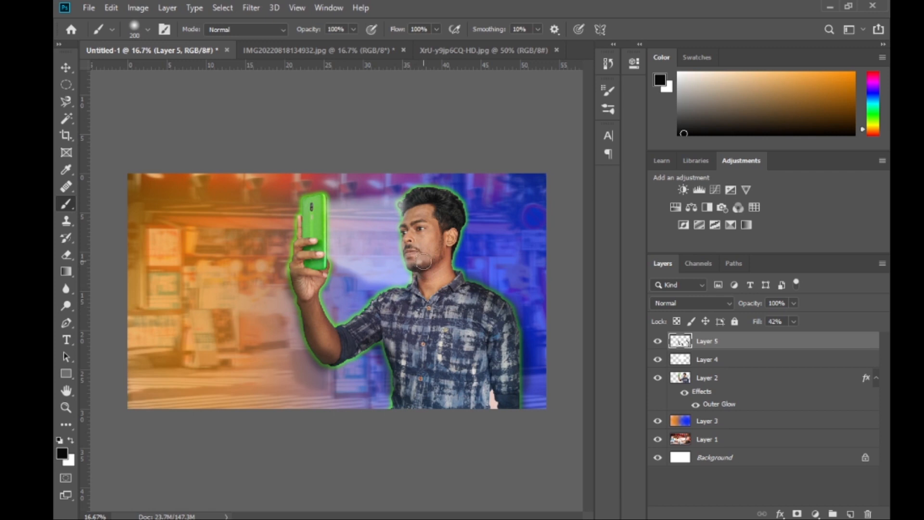
- Add another empty layer on top, and lighten the man's forehead and cheek on Layer 2 with the Dodge tool at Midtones, 50% exposure
key("ctrl+shift+alt+n")
left_click(744, 399)
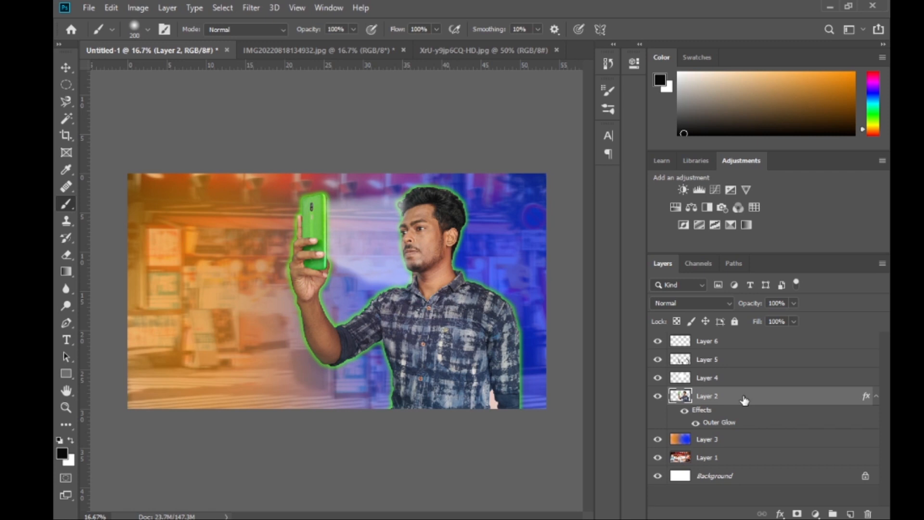
left_click(66, 289)
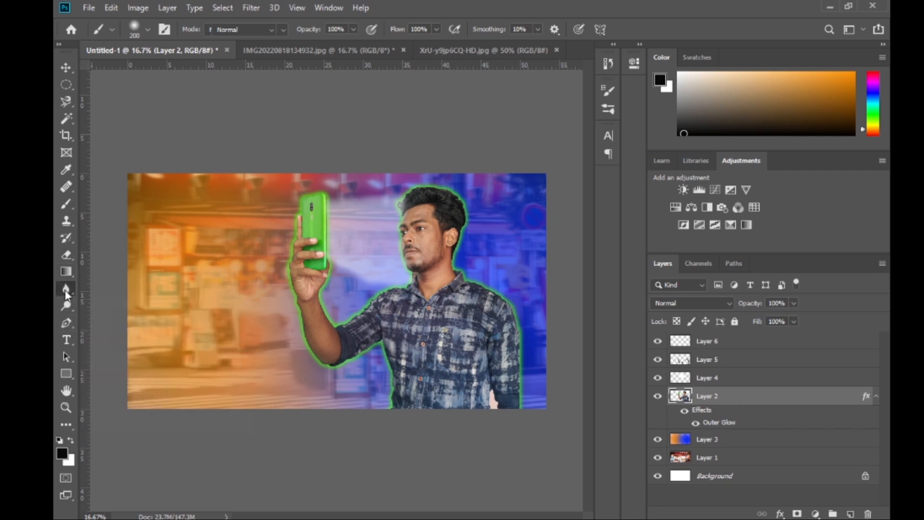
key("shift+o")
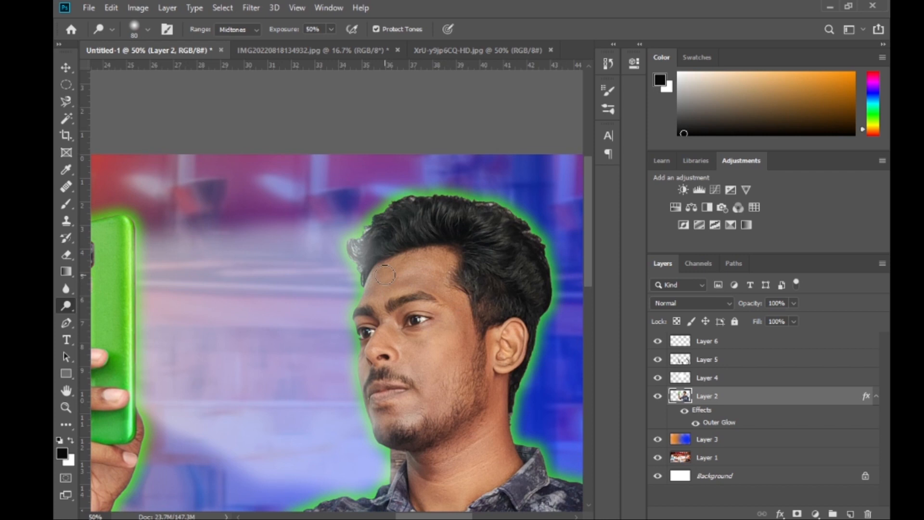
left_click_drag(410, 265, 394, 284)
mouse_move(457, 361)
left_mouse_down()
mouse_move(409, 357)
mouse_move(379, 394)
left_mouse_up()
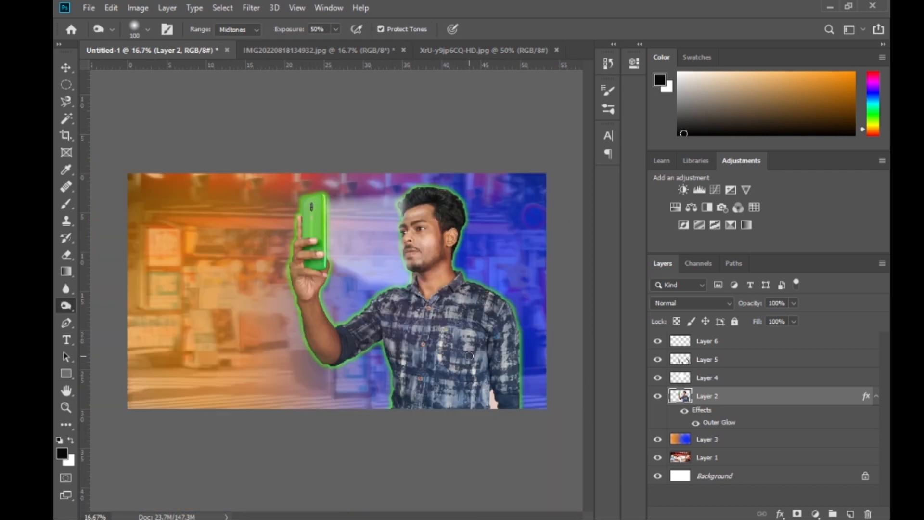
- Add a black LOW LIGHT title beside the phone, above the man's layer, in the Another Danger - Demo font
key("v")
key("ctrl+minus")
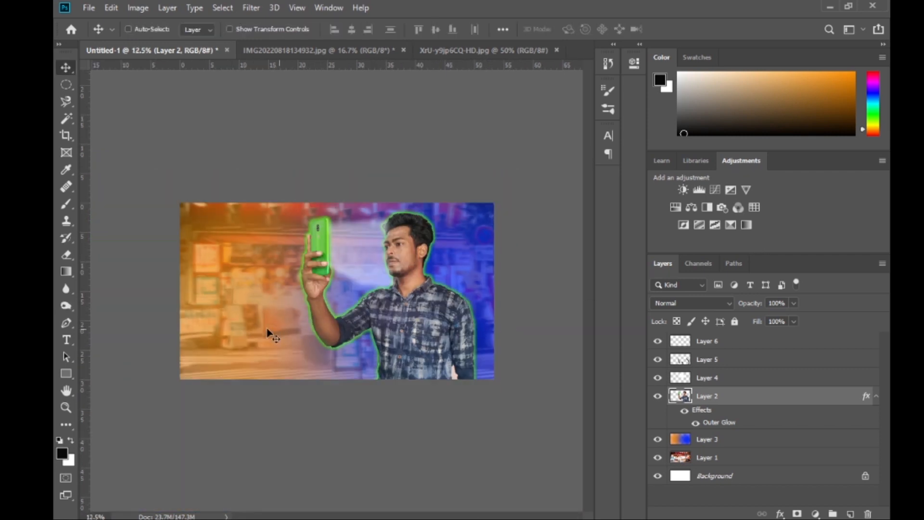
key("ctrl+v")
key("ctrl+t")
key("Return")
key("t")
left_click(242, 30)
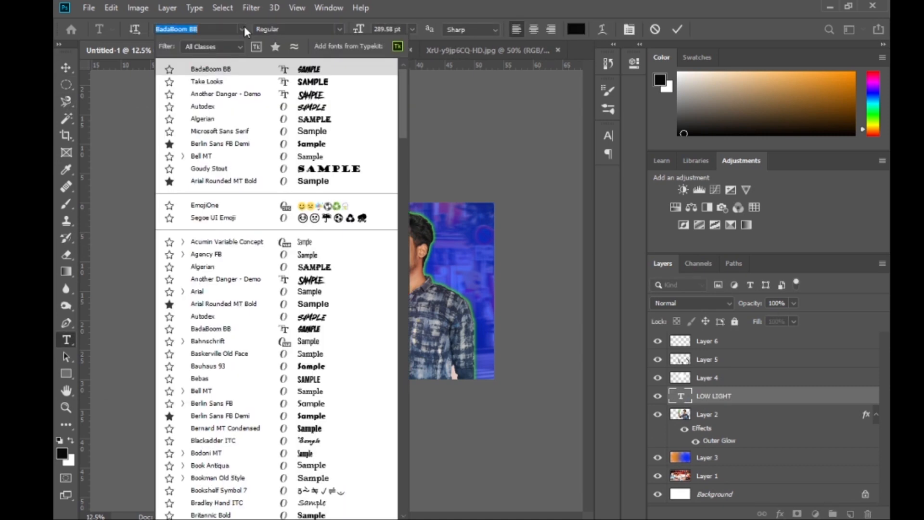
left_click(225, 94)
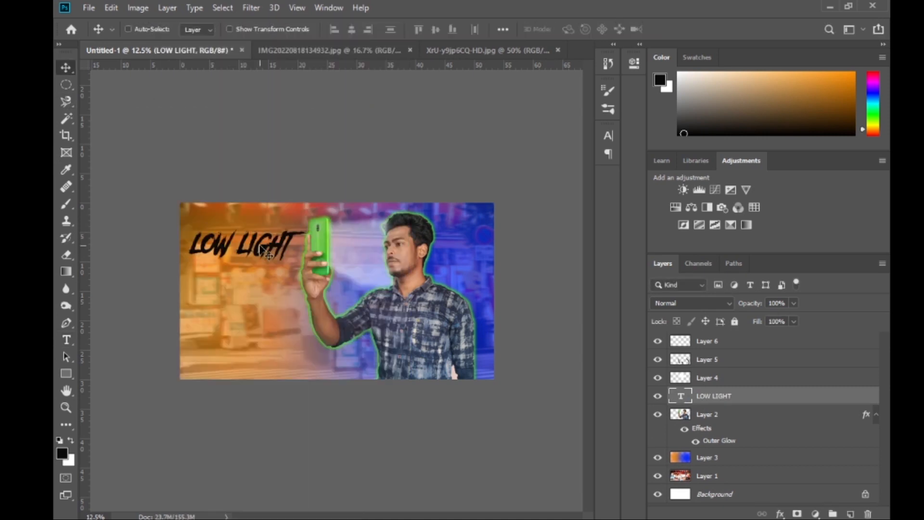
left_click(217, 288)
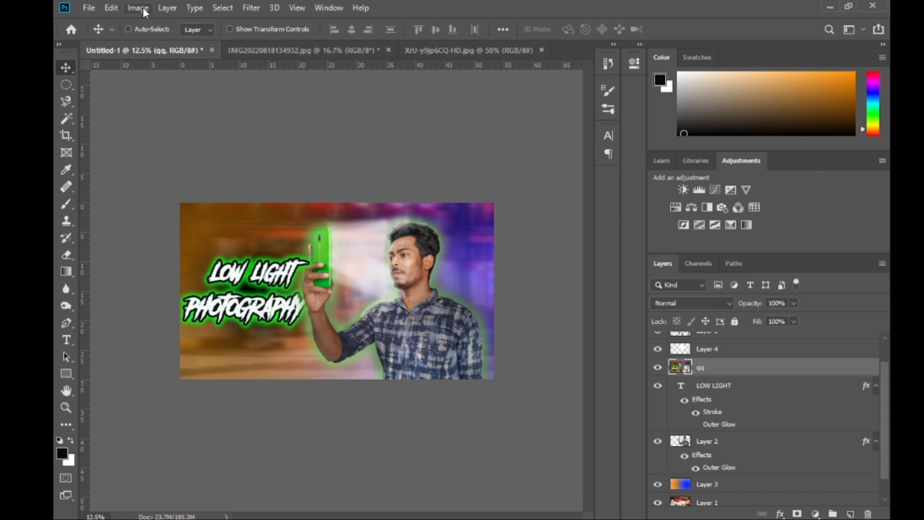
- Export the finished low light photography composite
left_click(89, 8)
mouse_move(143, 193)
left_click(295, 198)
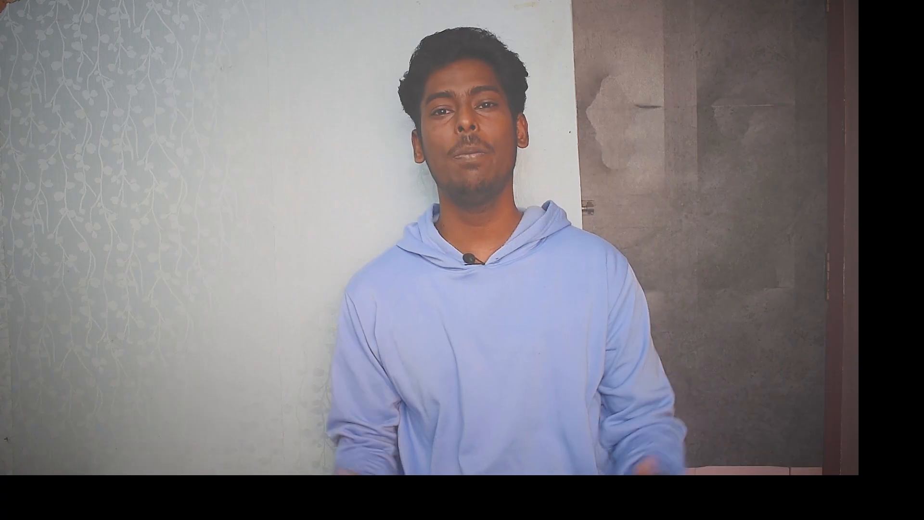